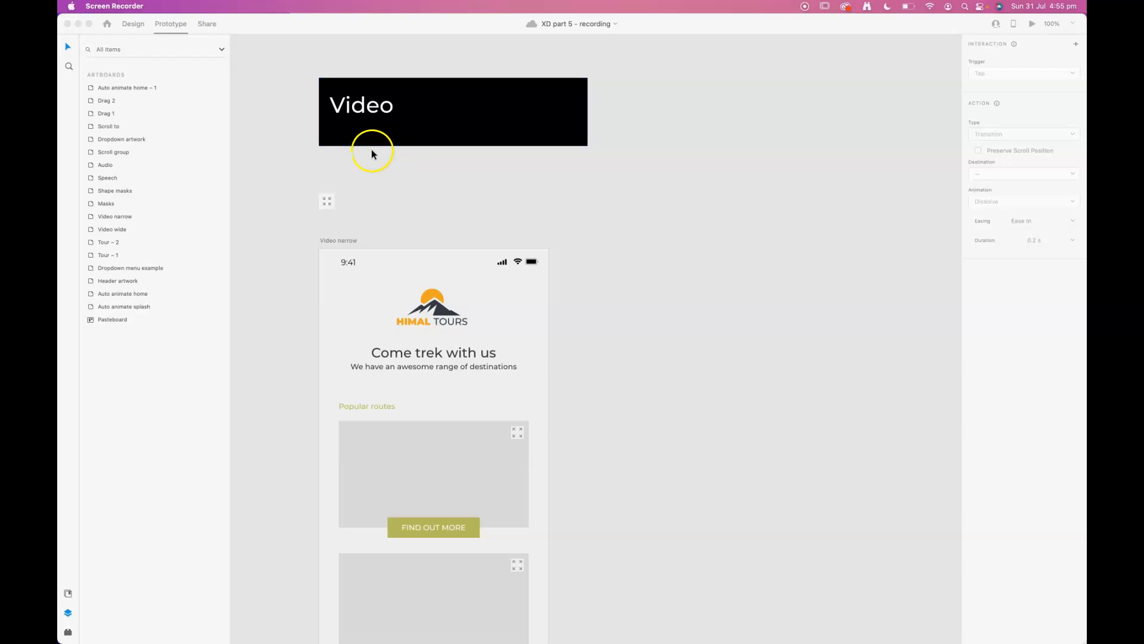
# Step: Switch to Finder and place production ID_4909308.mp4 from the assets folder into the large placeholder rectangle on the Video wide artboard
pyautogui.click(640, 220)
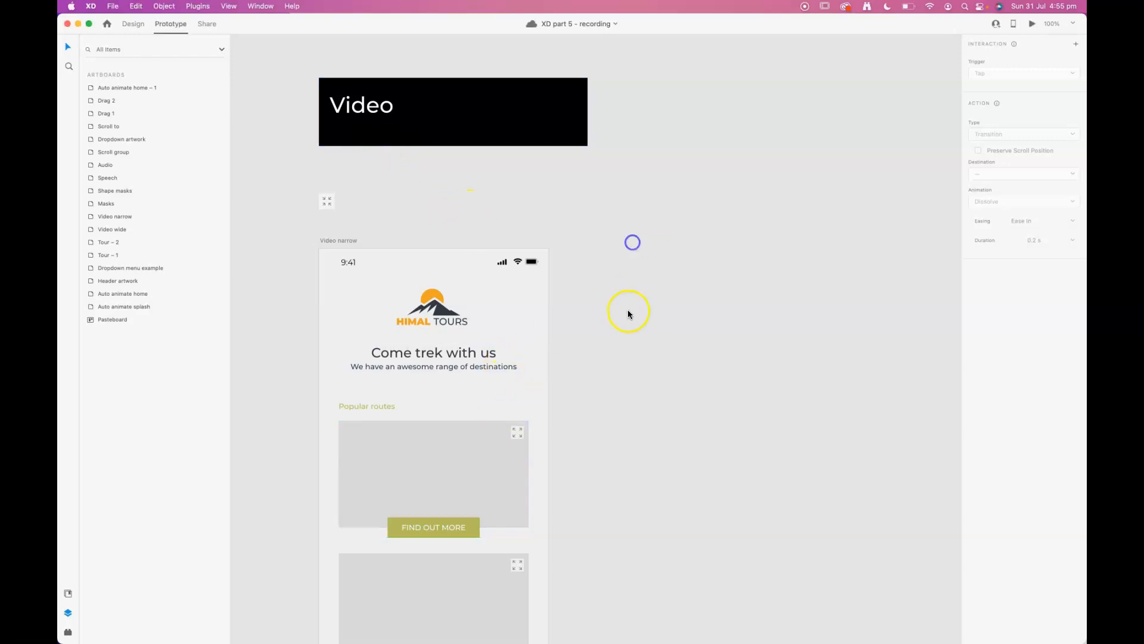
pyautogui.scroll(-15, 634, 335)
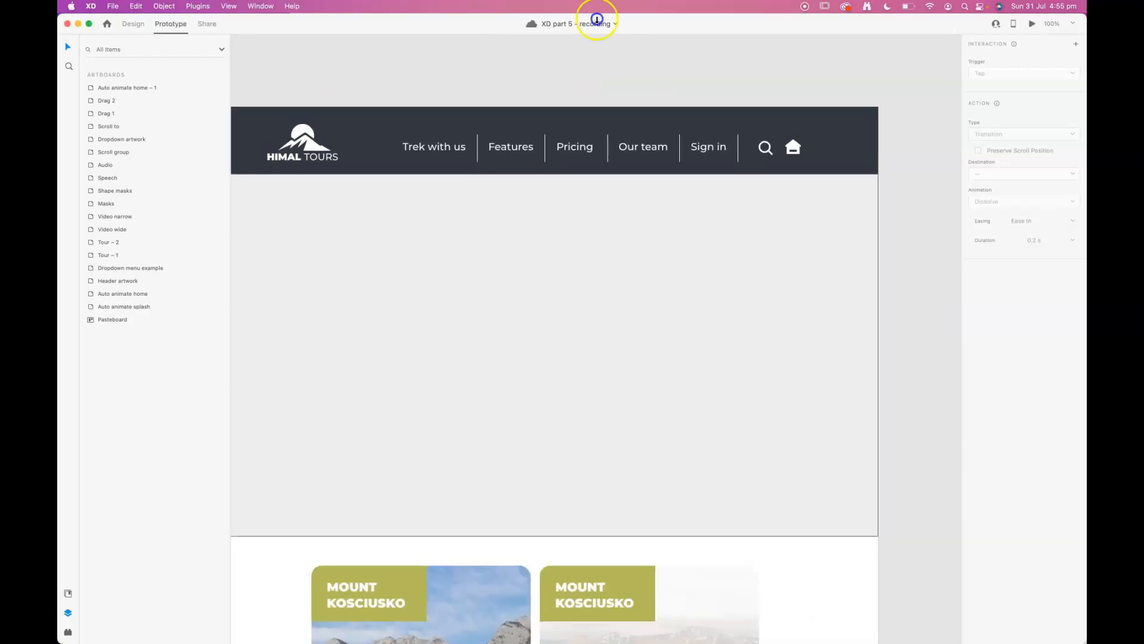
pyautogui.moveTo(596, 20); pyautogui.dragTo(623, 30)
pyautogui.press('super+minus')
pyautogui.moveTo(674, 227)
pyautogui.mouseDown()
pyautogui.moveTo(651, 153)
pyautogui.moveTo(638, 237)
pyautogui.moveTo(671, 233)
pyautogui.mouseUp()
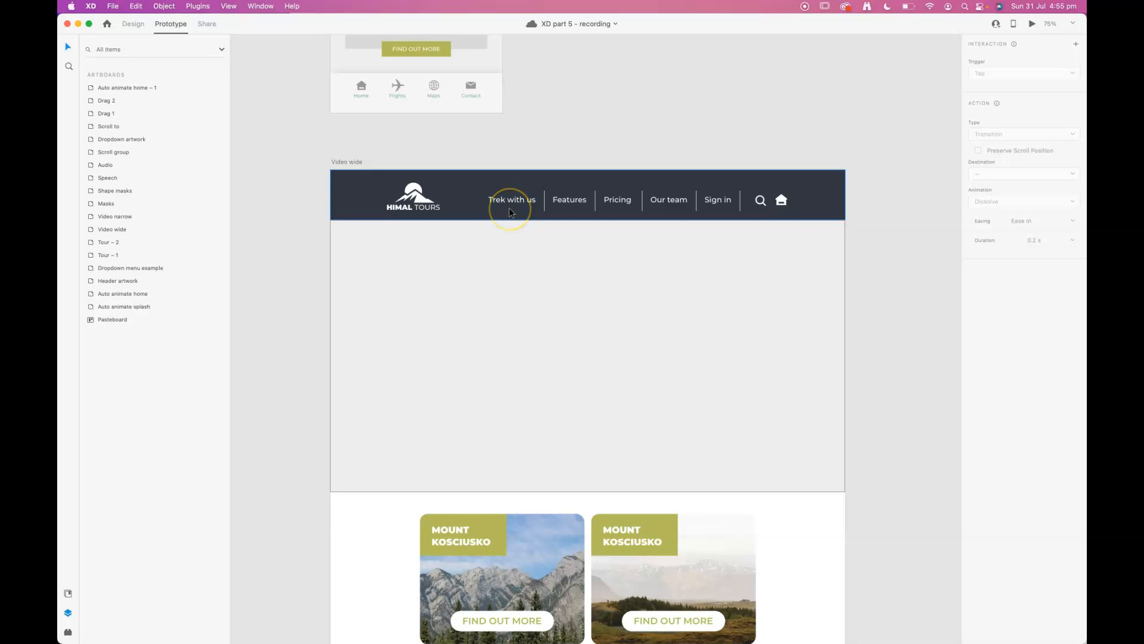
pyautogui.click(606, 228)
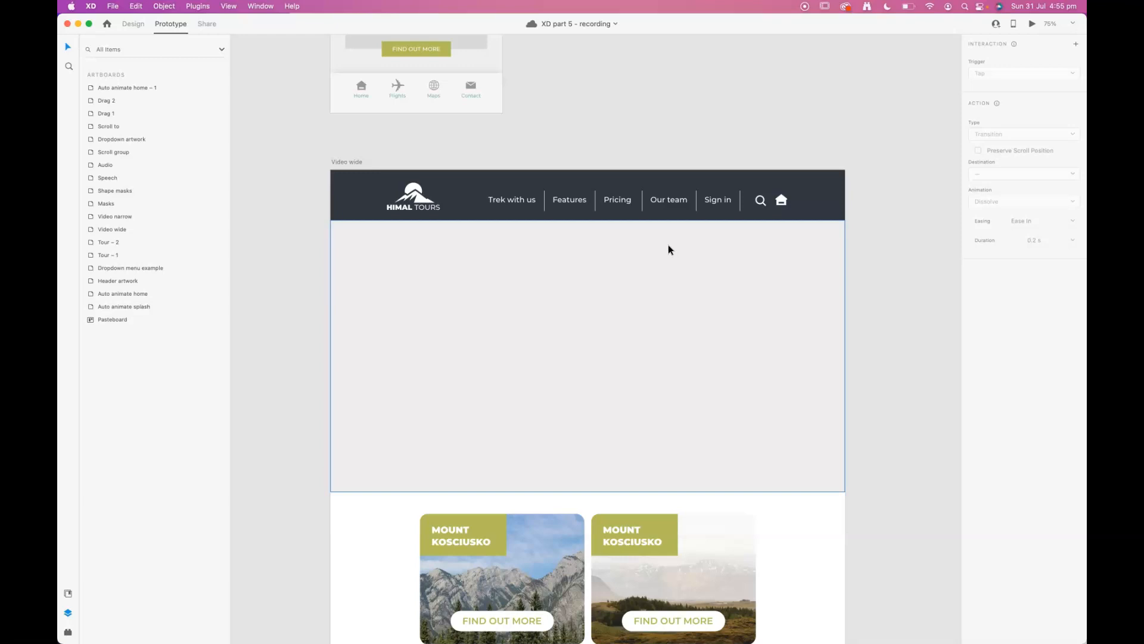
pyautogui.press('super+Tab')
pyautogui.press('super+Tab')
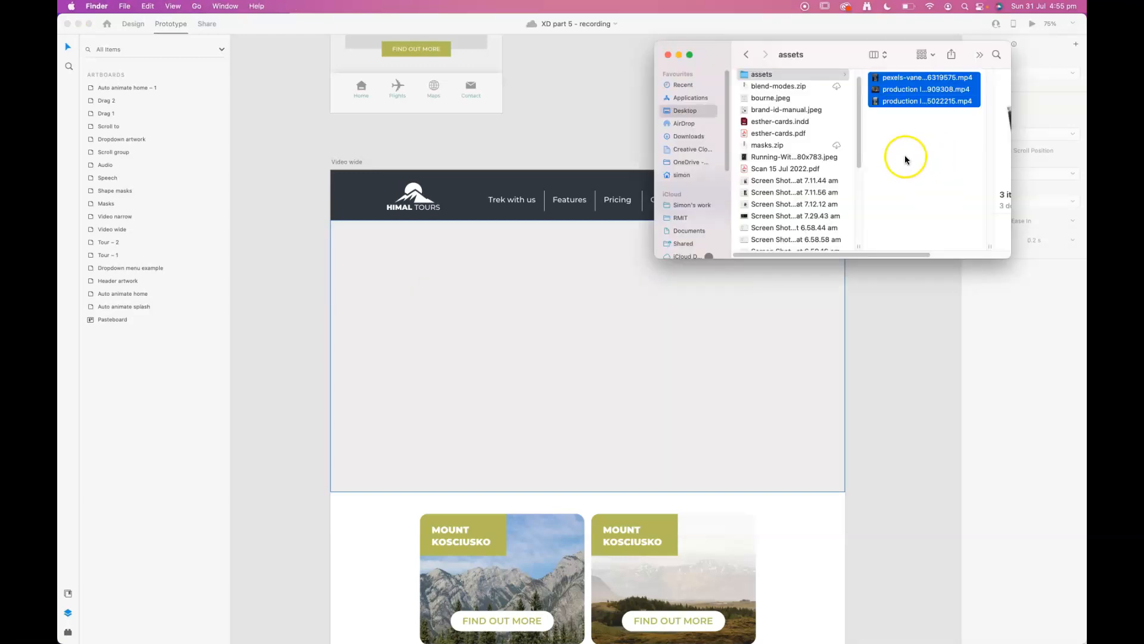
pyautogui.click(903, 156)
pyautogui.click(907, 90)
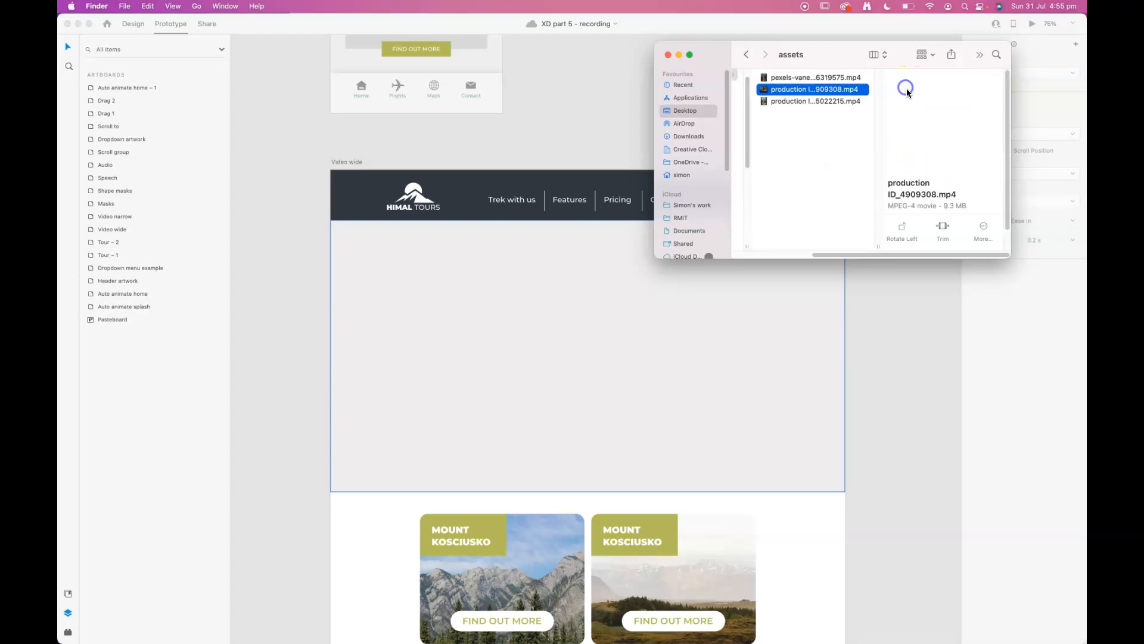
pyautogui.click(825, 89)
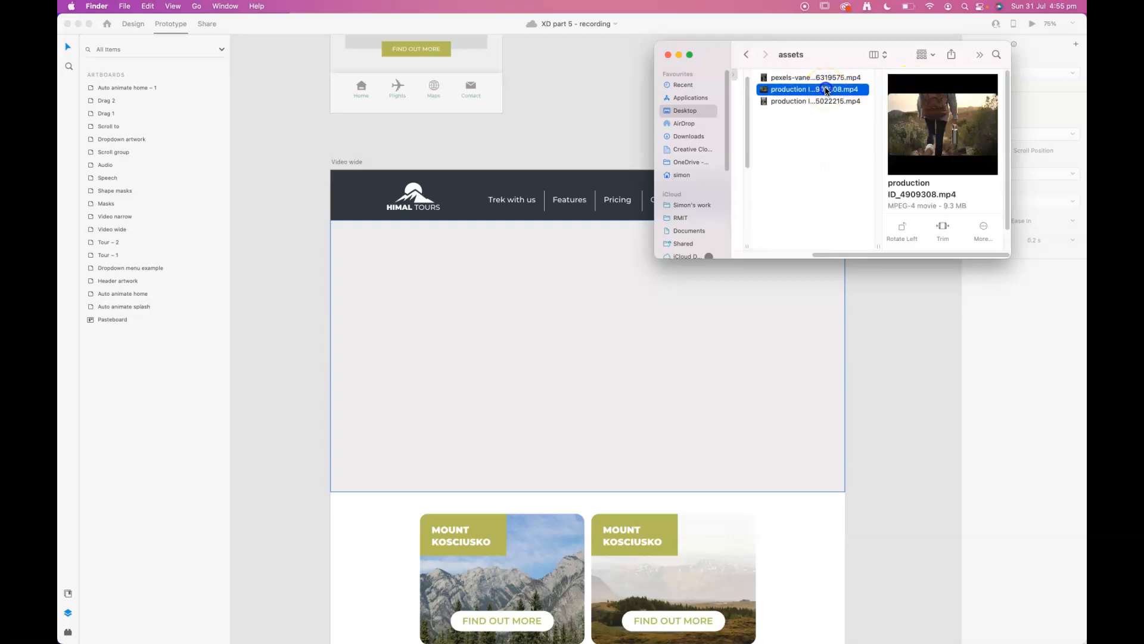
pyautogui.click(835, 148)
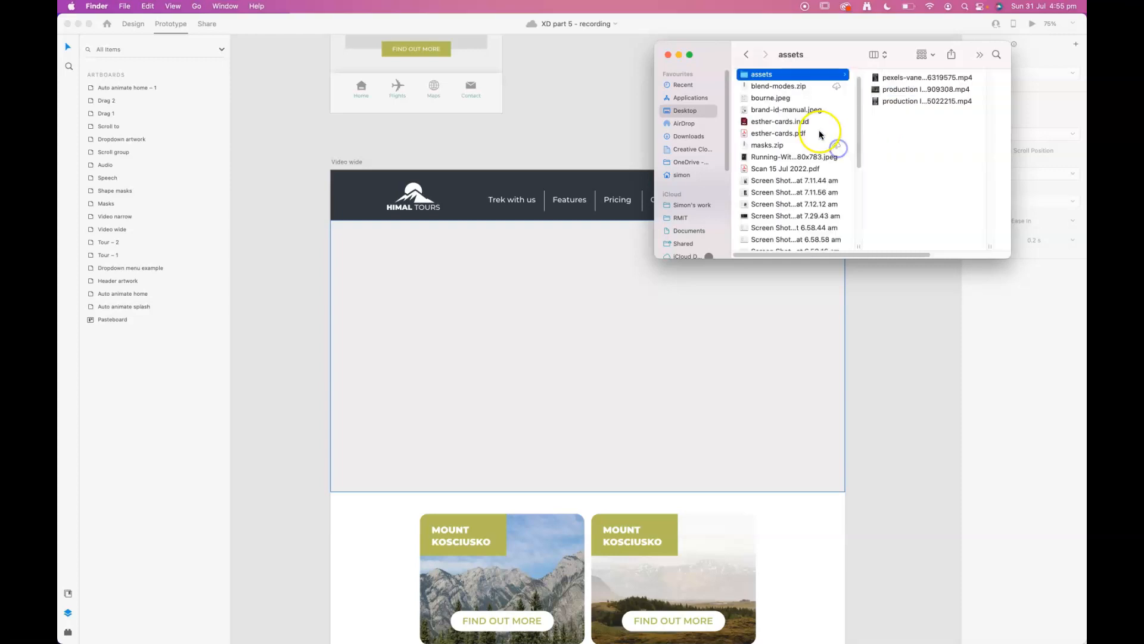
pyautogui.click(900, 89)
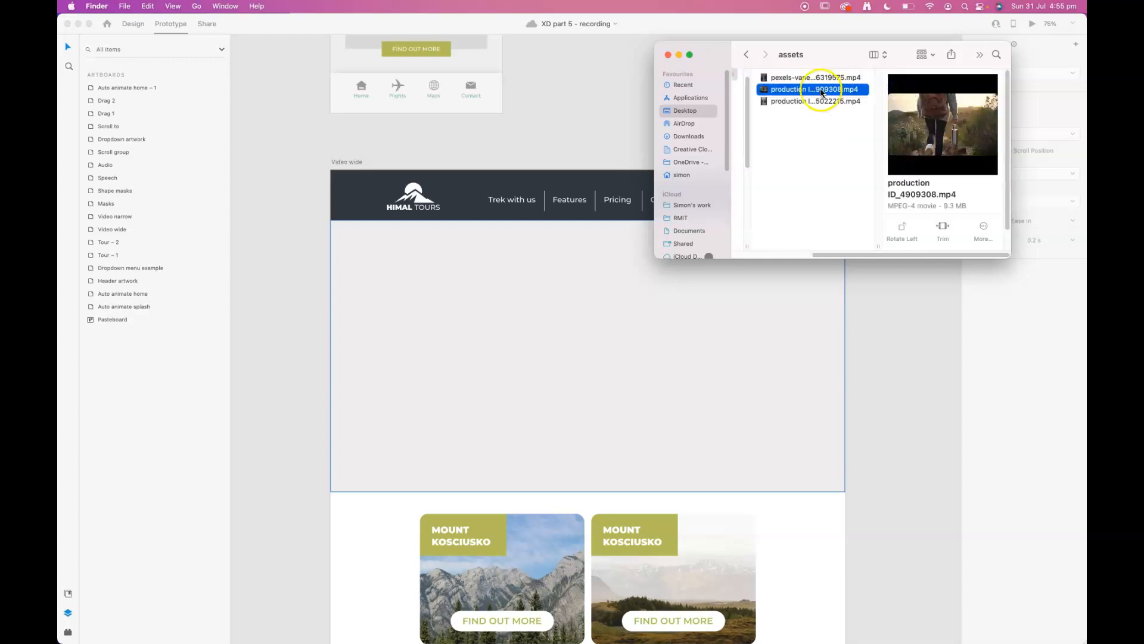
pyautogui.moveTo(814, 88); pyautogui.dragTo(485, 320)
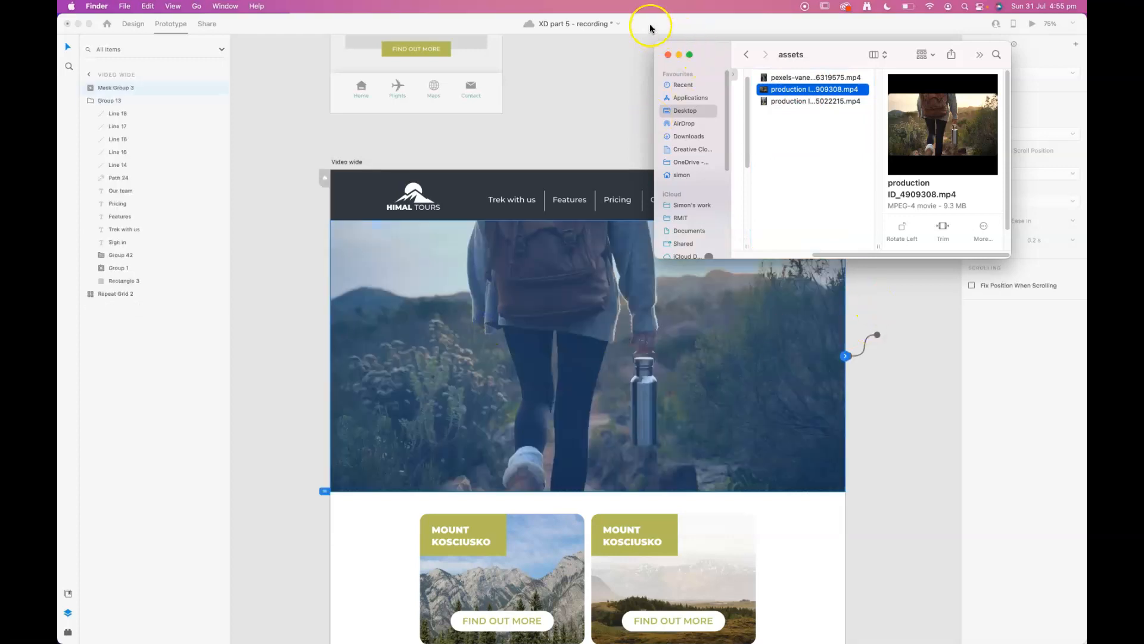
# Step: Return to XD and send the masked video behind everything else on the Video wide artboard
pyautogui.moveTo(702, 46); pyautogui.dragTo(753, 36)
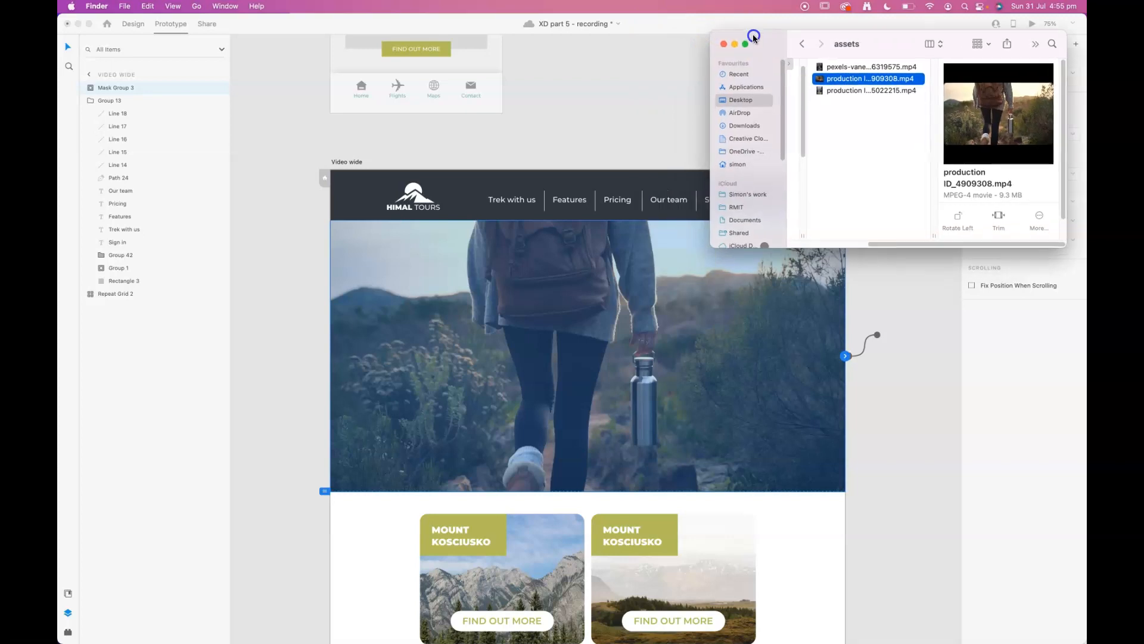
pyautogui.click(678, 30)
pyautogui.press('super+shift+bracketleft')
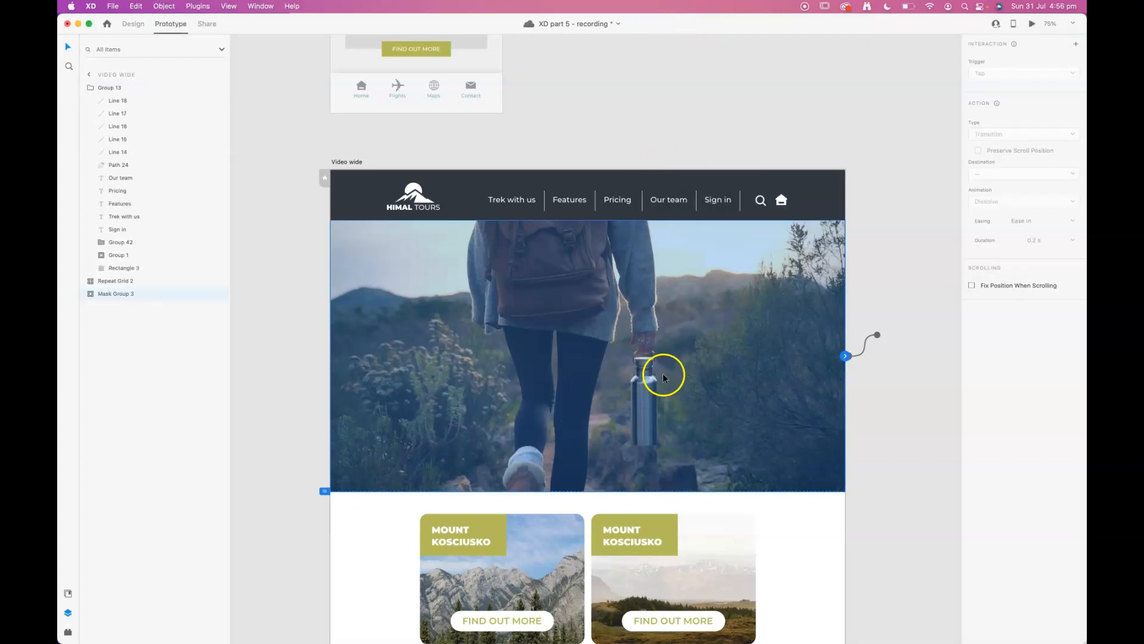
# Step: Place a copy of the header's Himal Tours logo in the middle of the video
pyautogui.click(416, 196)
pyautogui.moveTo(420, 203); pyautogui.dragTo(598, 353)
pyautogui.doubleClick(420, 199)
pyautogui.press('Delete')
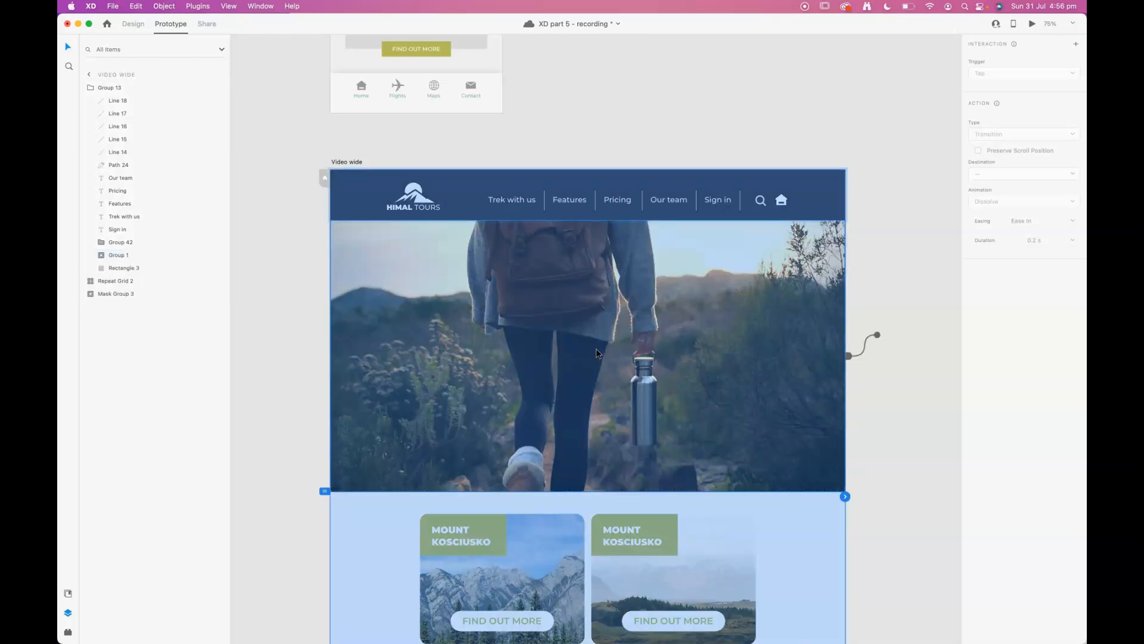
pyautogui.click(598, 352)
pyautogui.press('super+z')
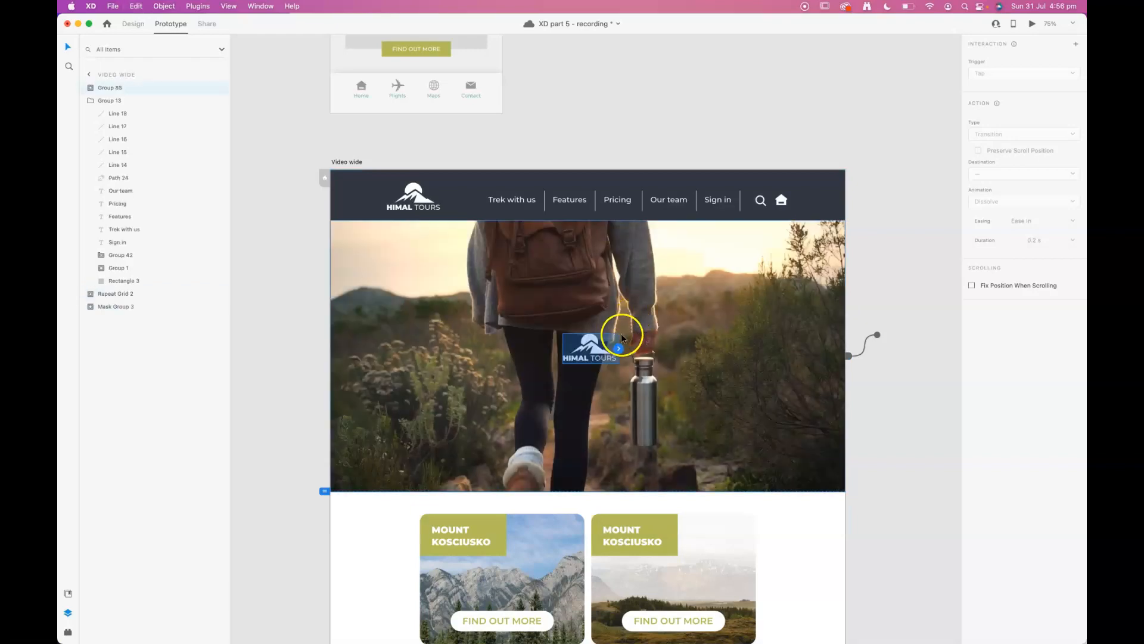
pyautogui.click(602, 336)
# Step: Switch to Design mode and enlarge the logo copy over the video to roughly double its size
pyautogui.click(134, 24)
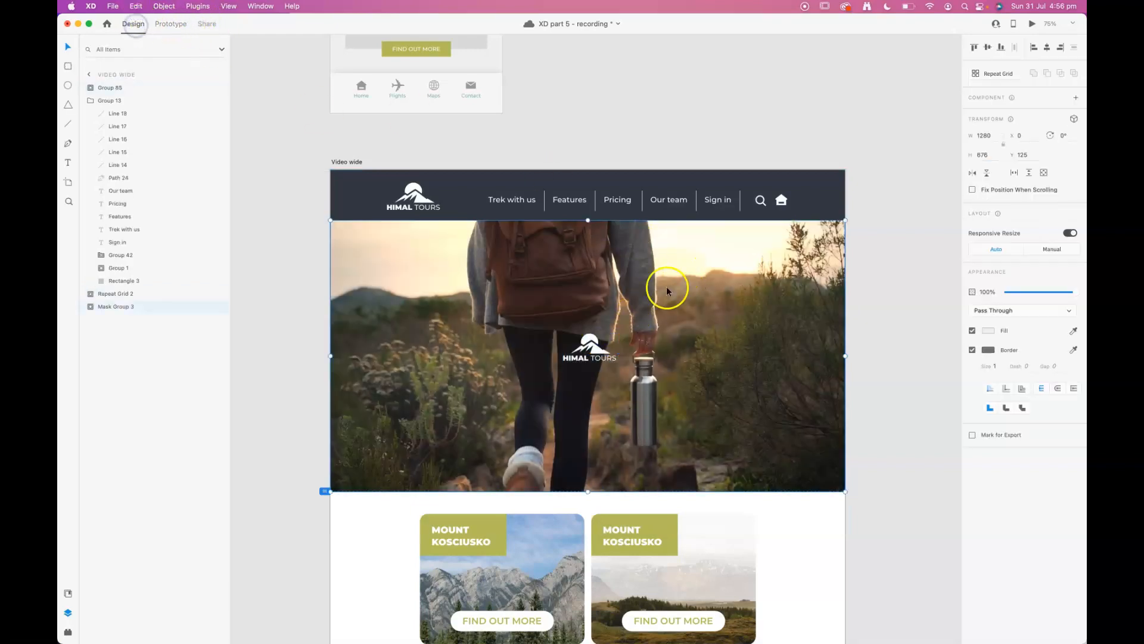
pyautogui.click(603, 351)
pyautogui.moveTo(623, 325); pyautogui.dragTo(655, 305)
pyautogui.moveTo(615, 352); pyautogui.dragTo(647, 319)
pyautogui.click(872, 348)
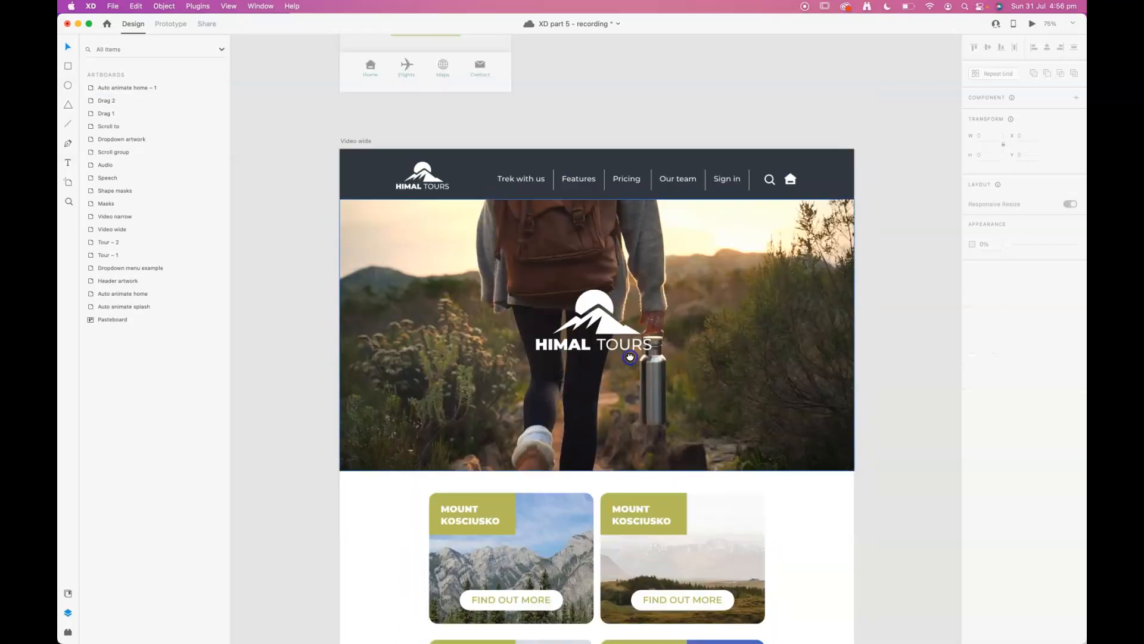
# Step: Preview the Video wide artboard and scroll through it to check how the logo and video pass the header, then close the preview
pyautogui.click(432, 276)
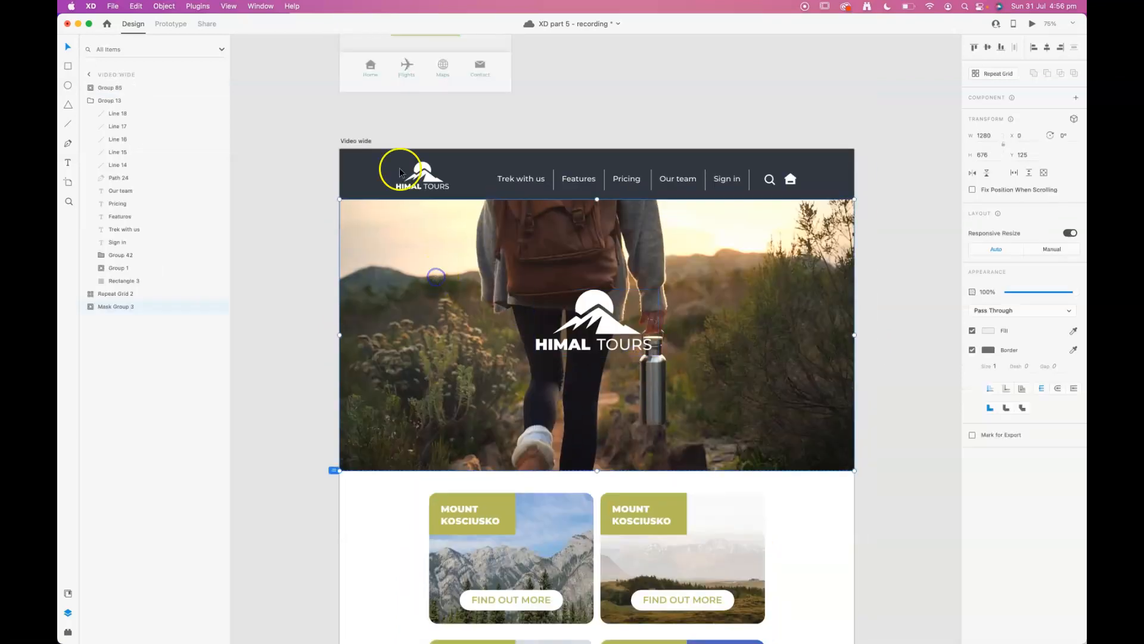
pyautogui.click(370, 143)
pyautogui.click(1033, 24)
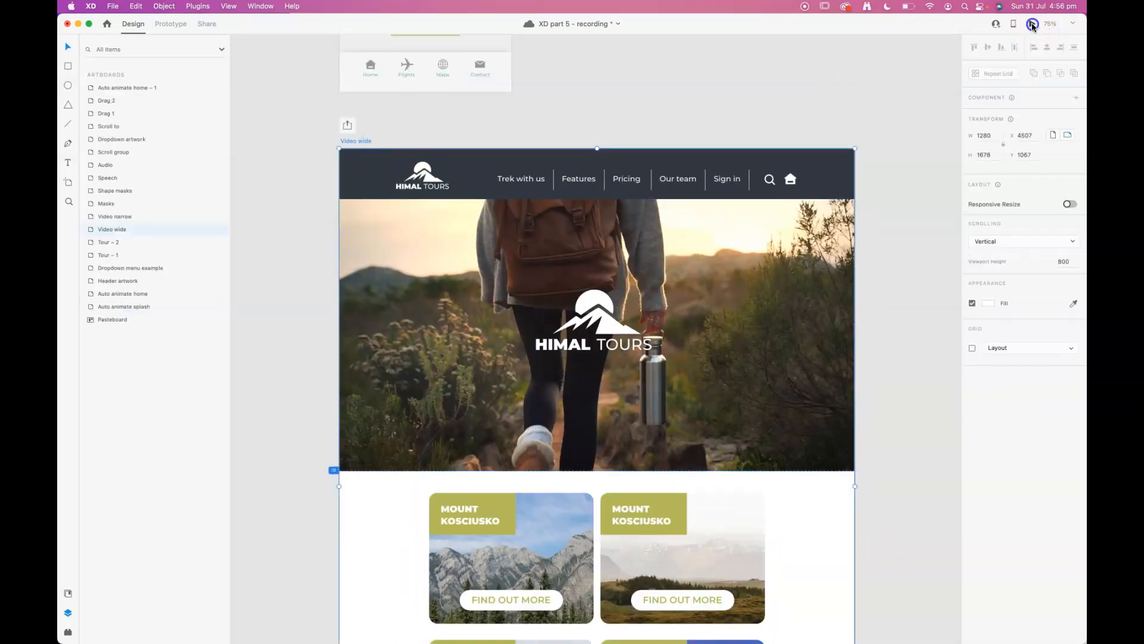
pyautogui.moveTo(807, 86); pyautogui.dragTo(606, 19)
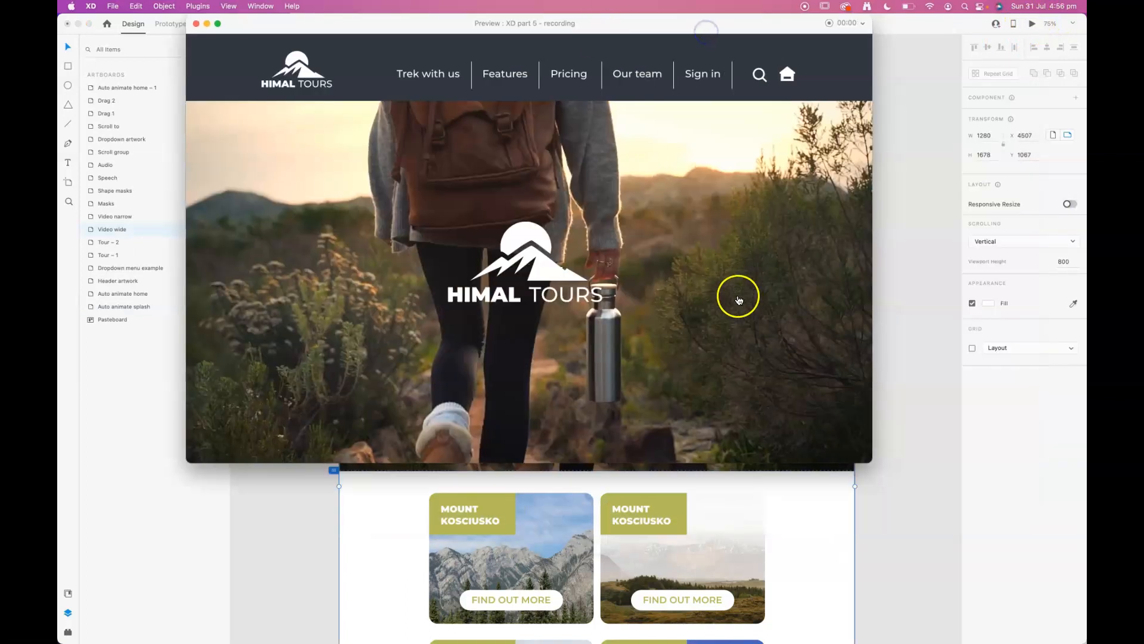
pyautogui.scroll(-3, 738, 298)
pyautogui.scroll(-5, 738, 298)
pyautogui.scroll(5, 737, 300)
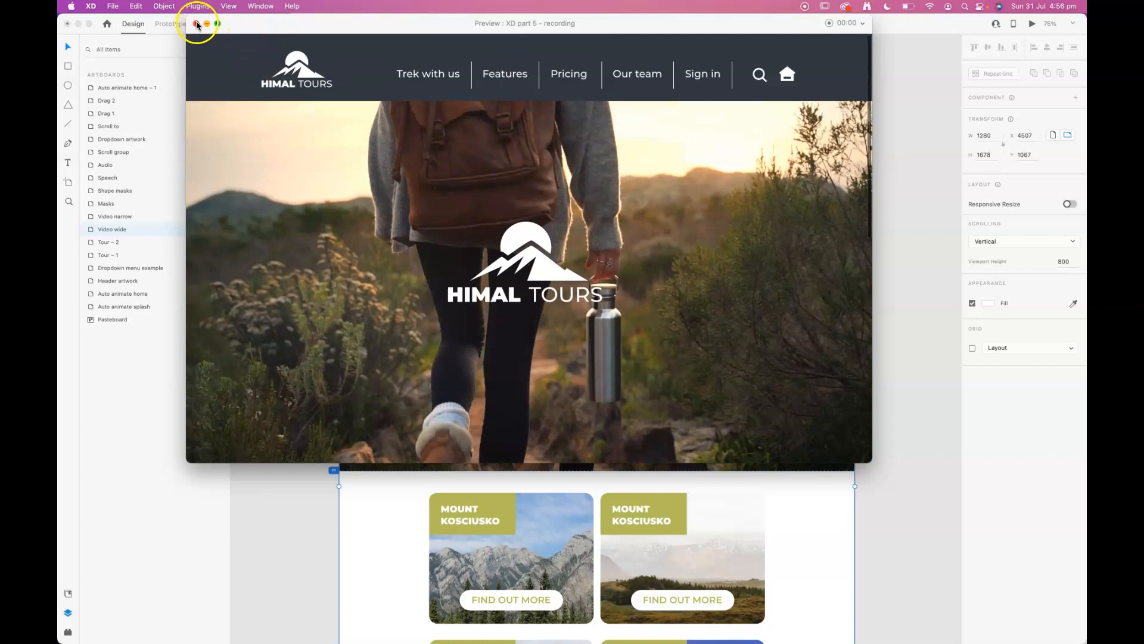
pyautogui.scroll(-2, 605, 358)
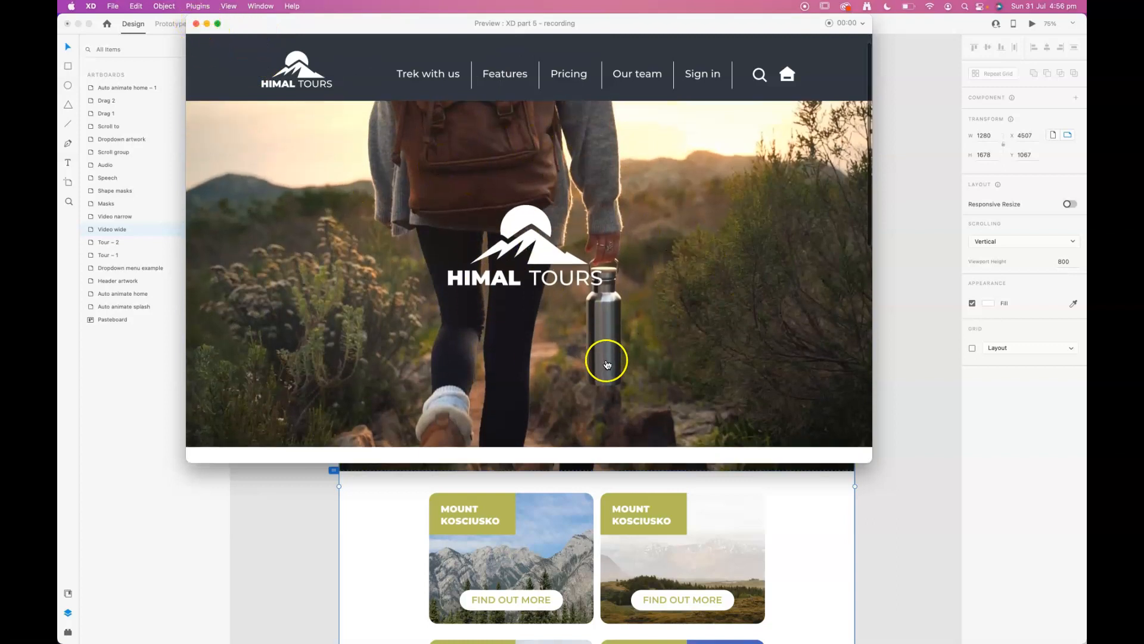
pyautogui.scroll(-5, 614, 366)
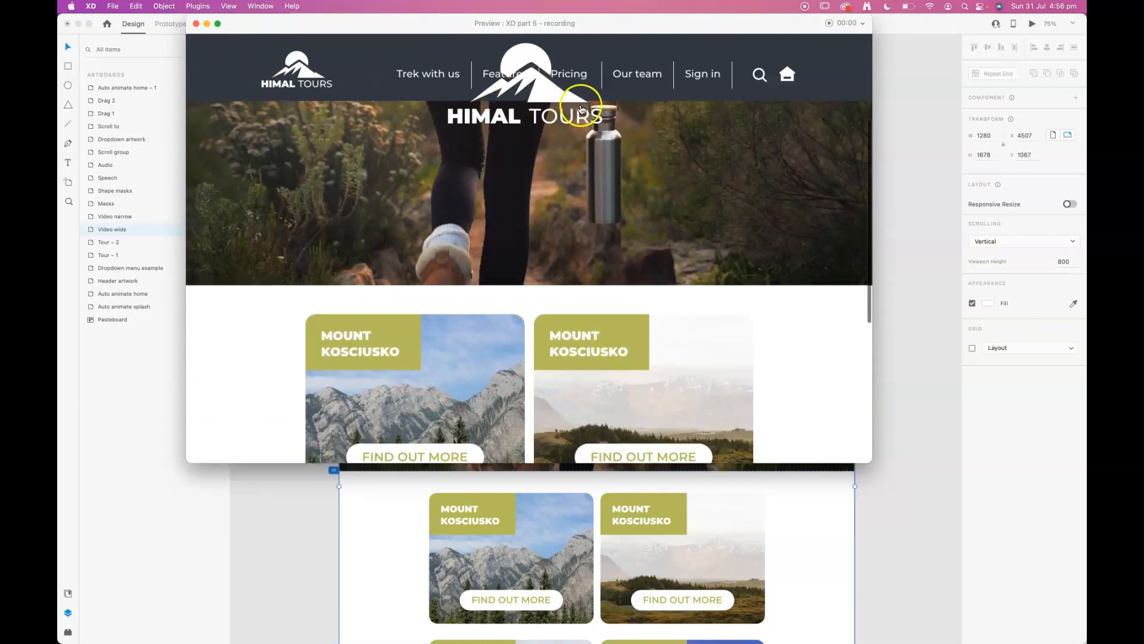
pyautogui.click(196, 24)
# Step: Send the large logo and the masked video together to the back of the Video wide artboard
pyautogui.click(892, 292)
pyautogui.moveTo(749, 338); pyautogui.dragTo(504, 367)
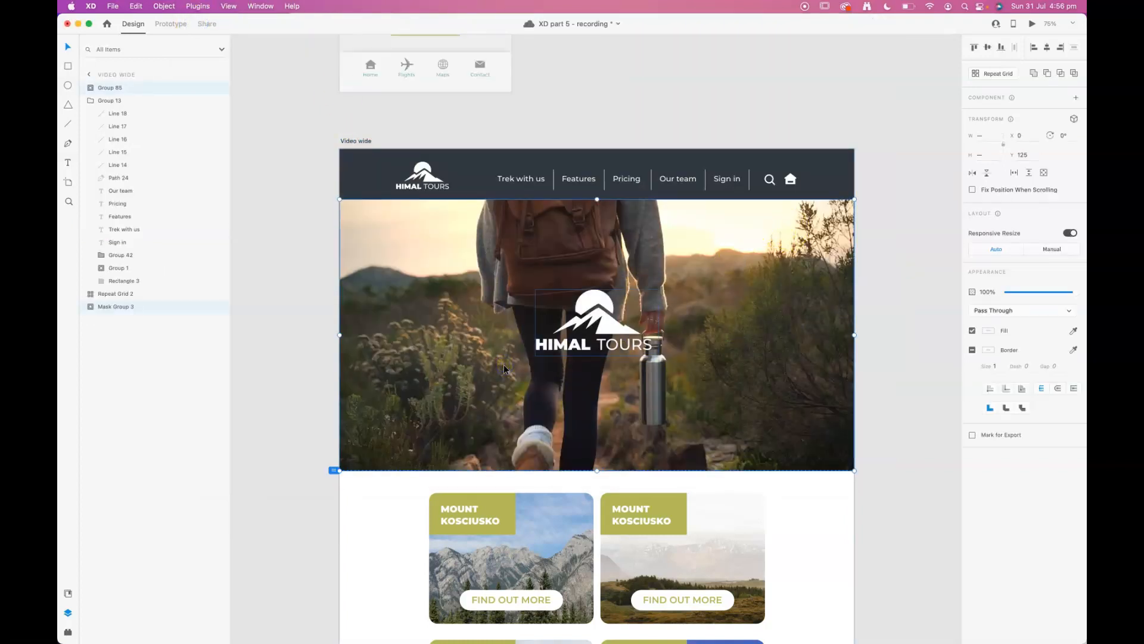
pyautogui.press('super+shift+bracketleft')
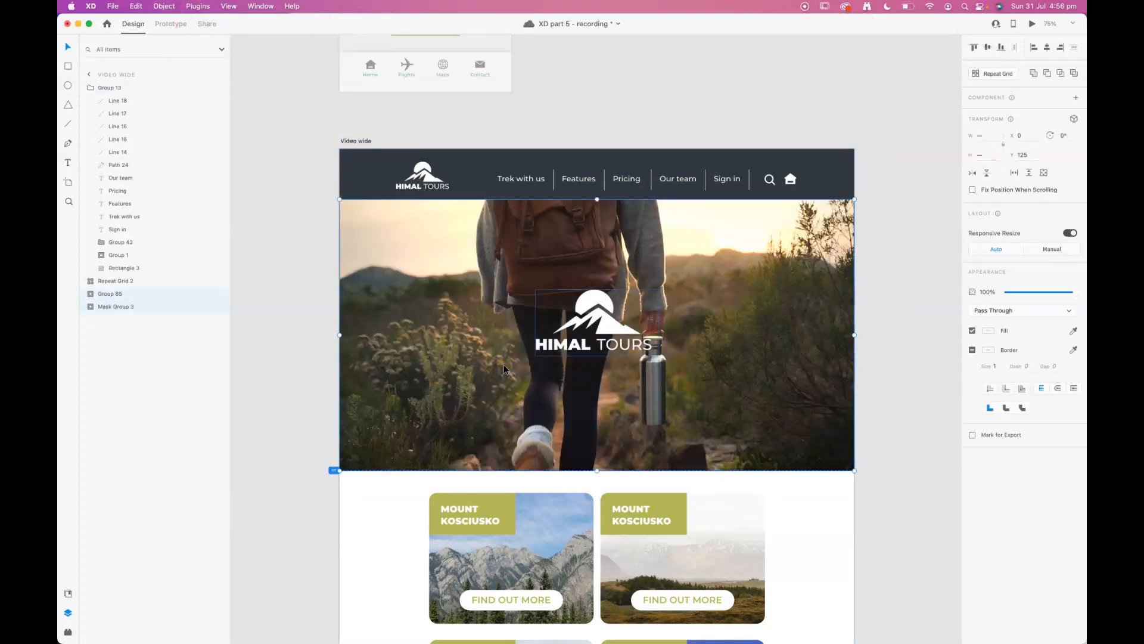
# Step: Preview the artboard again, scroll down and up to check the stacking of logo and header, and close the preview
pyautogui.click(1032, 23)
pyautogui.scroll(-5, 468, 295)
pyautogui.scroll(5, 470, 303)
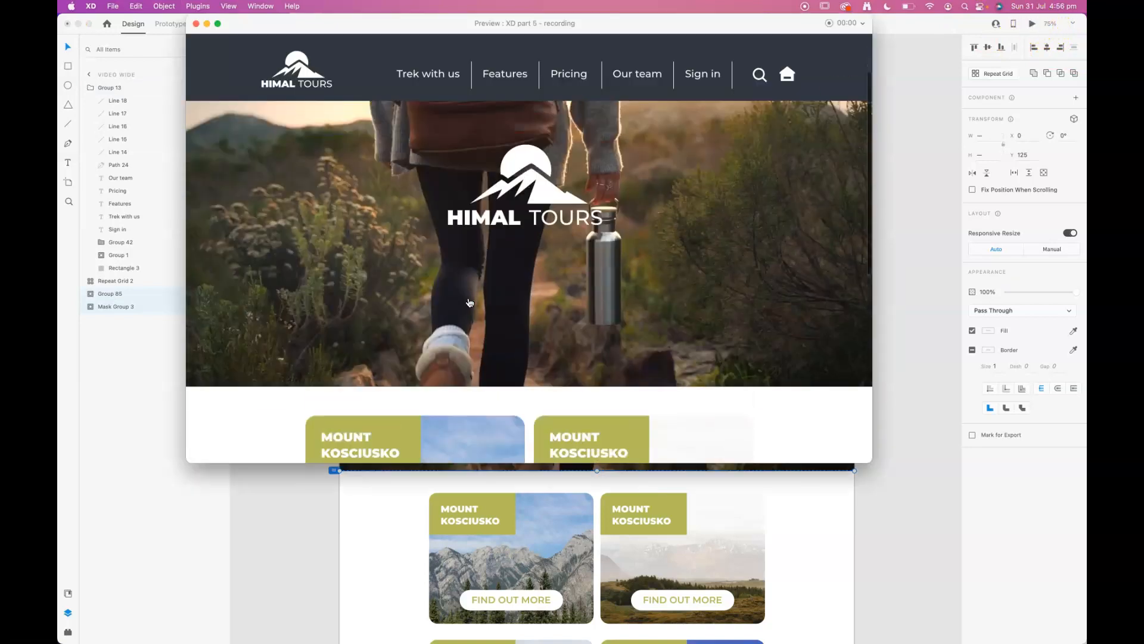
pyautogui.click(195, 24)
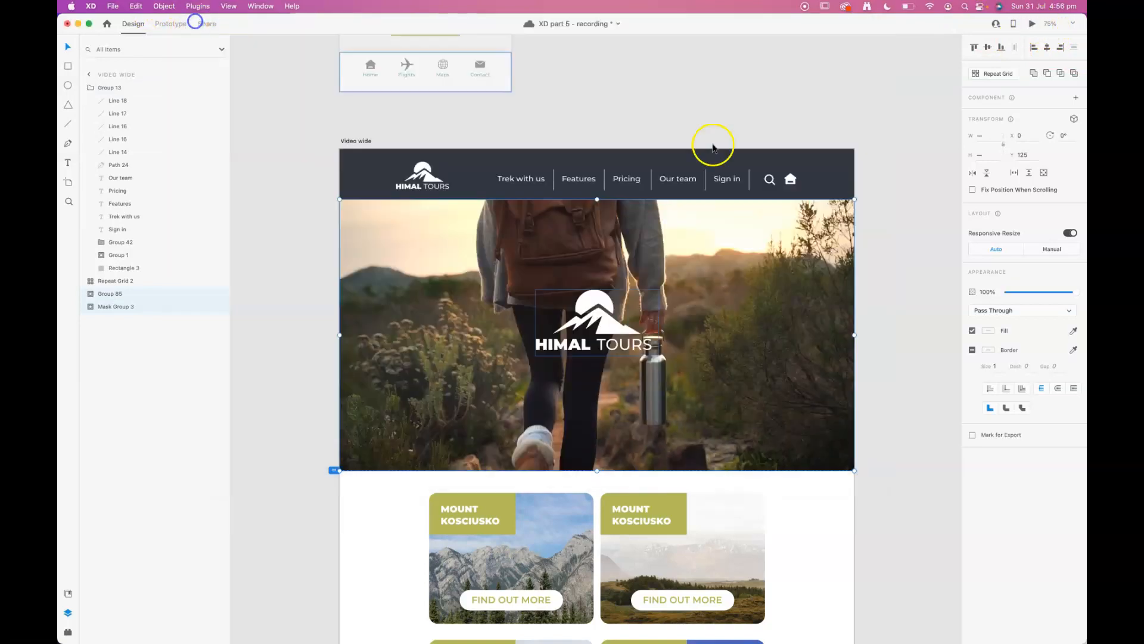
# Step: Select the production ID_4909308 video inside its mask group on the Video wide artboard
pyautogui.click(738, 260)
pyautogui.doubleClick(738, 260)
pyautogui.click(917, 113)
pyautogui.doubleClick(851, 203)
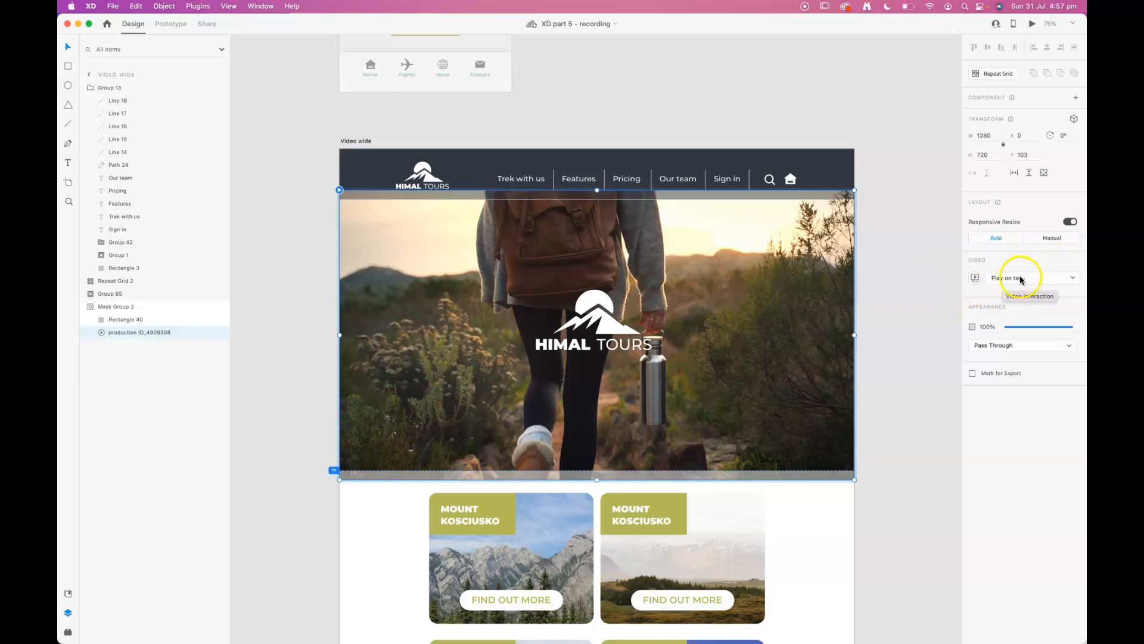
# Step: Preview the artboard, start the video playing, scroll the page while it runs, and close the preview
pyautogui.click(1032, 24)
pyautogui.click(661, 282)
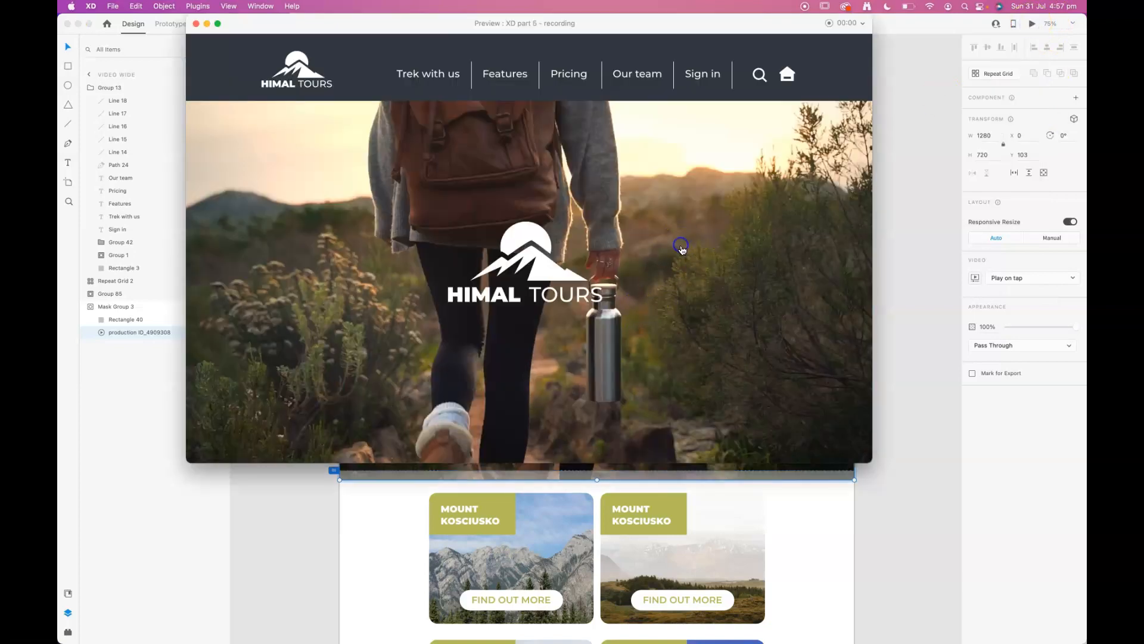
pyautogui.scroll(-5, 714, 388)
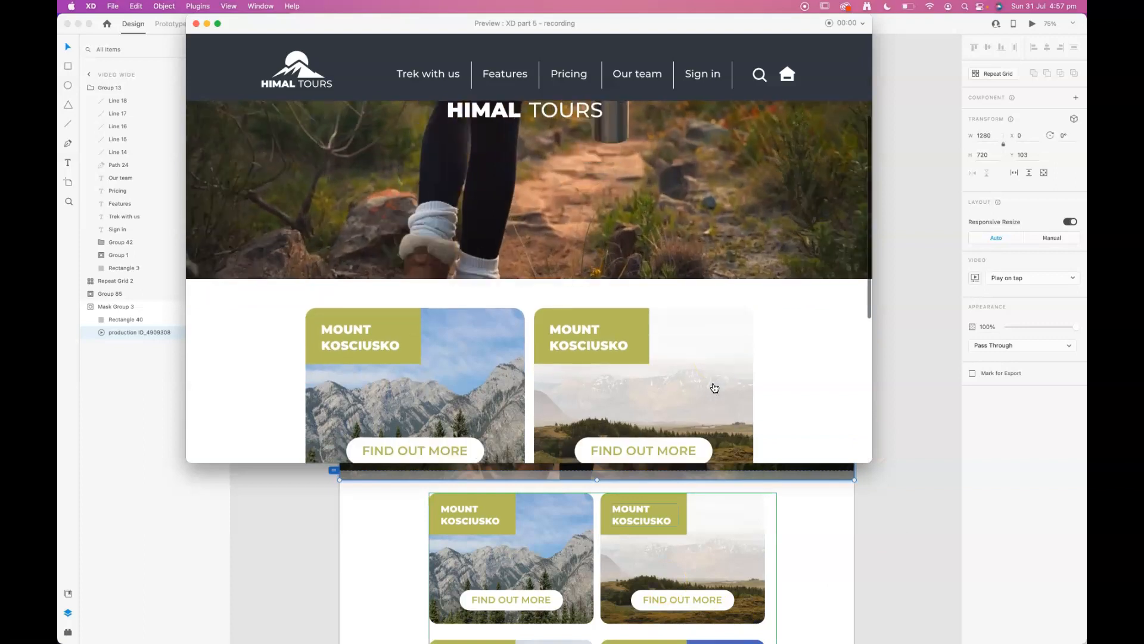
pyautogui.scroll(5, 715, 388)
pyautogui.scroll(-5, 715, 388)
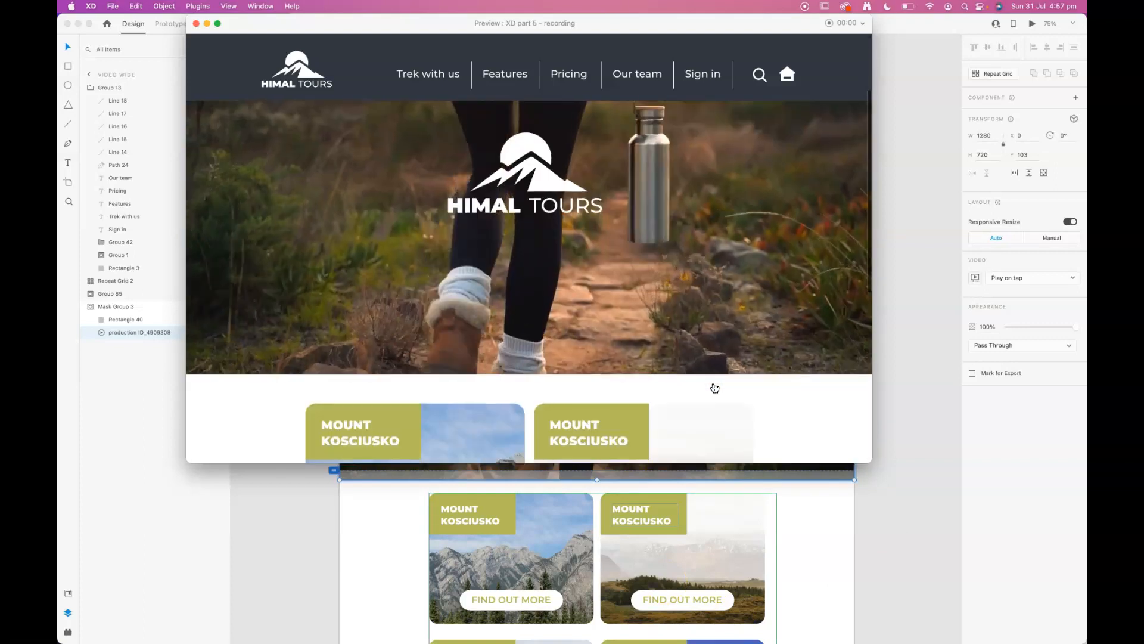
pyautogui.scroll(5, 714, 388)
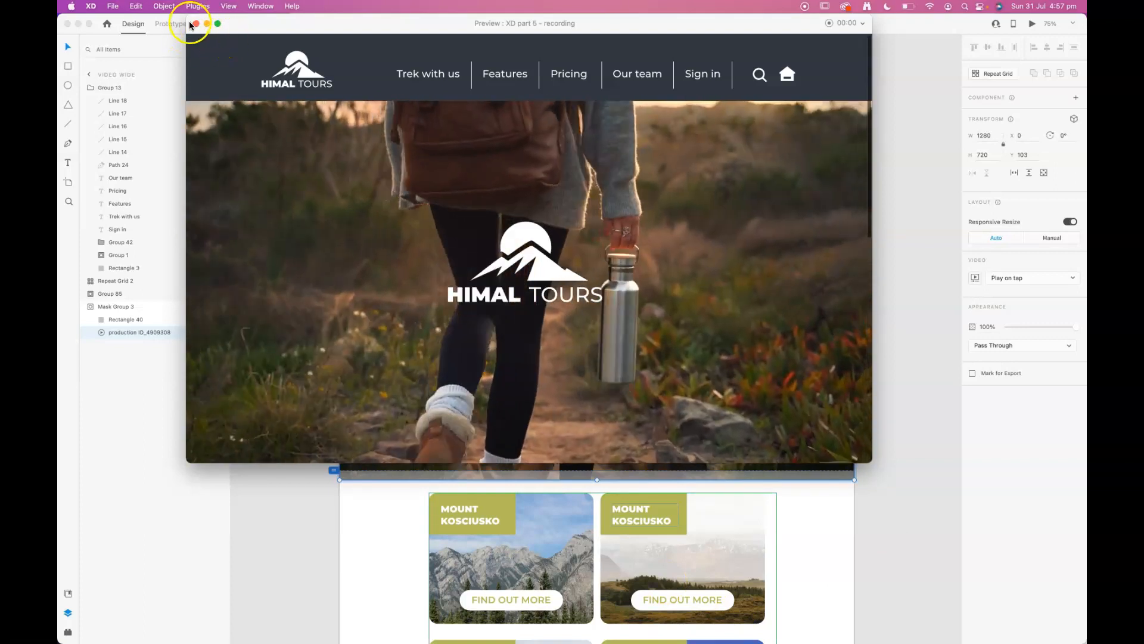
pyautogui.click(196, 23)
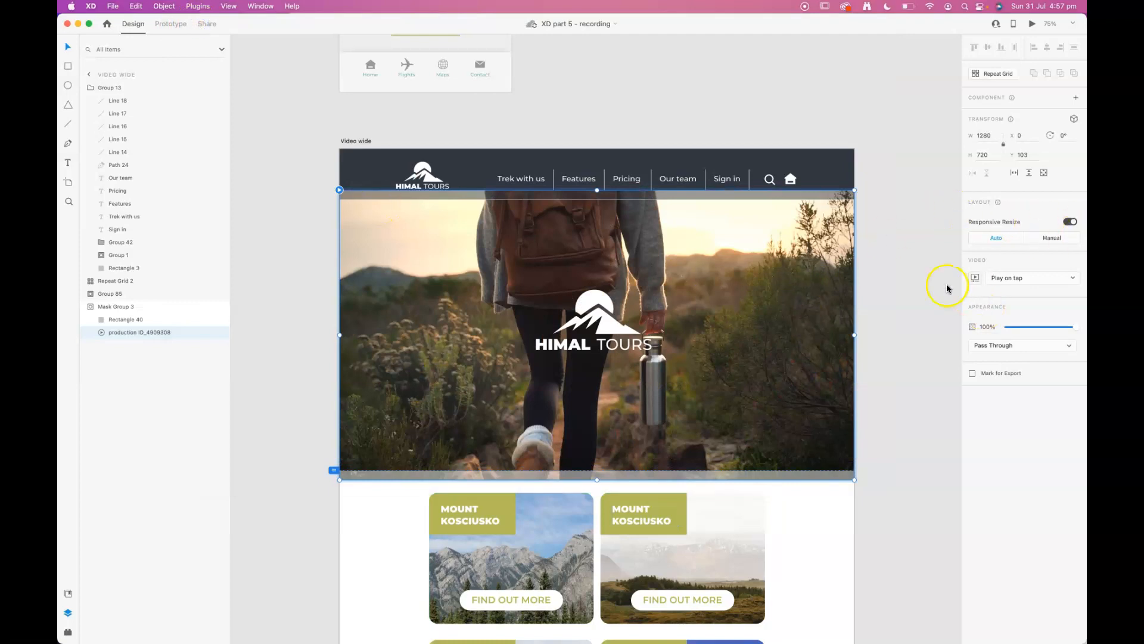
# Step: Open the playback interaction of the Video wide artboard's video and review its action types and triggers without changing them
pyautogui.click(1056, 279)
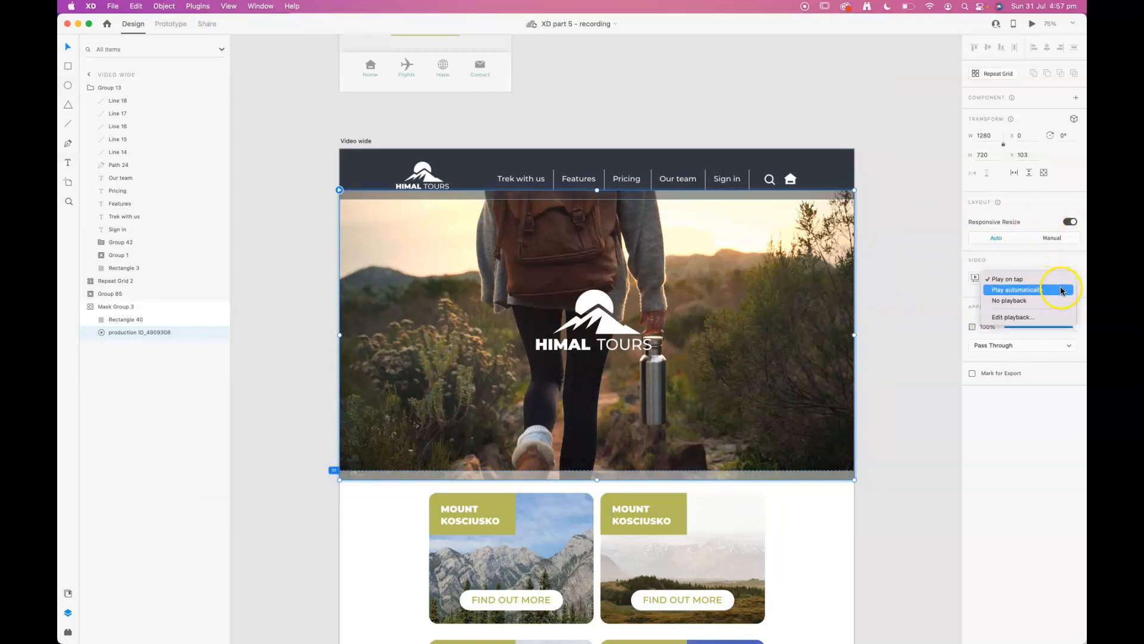
pyautogui.click(1021, 316)
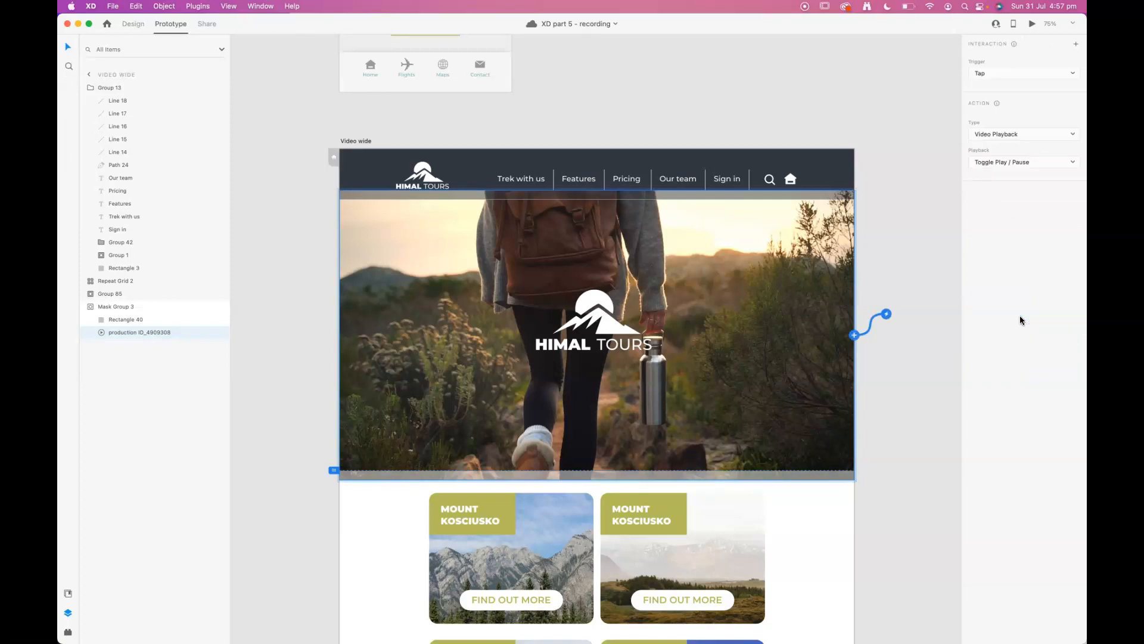
pyautogui.click(1042, 136)
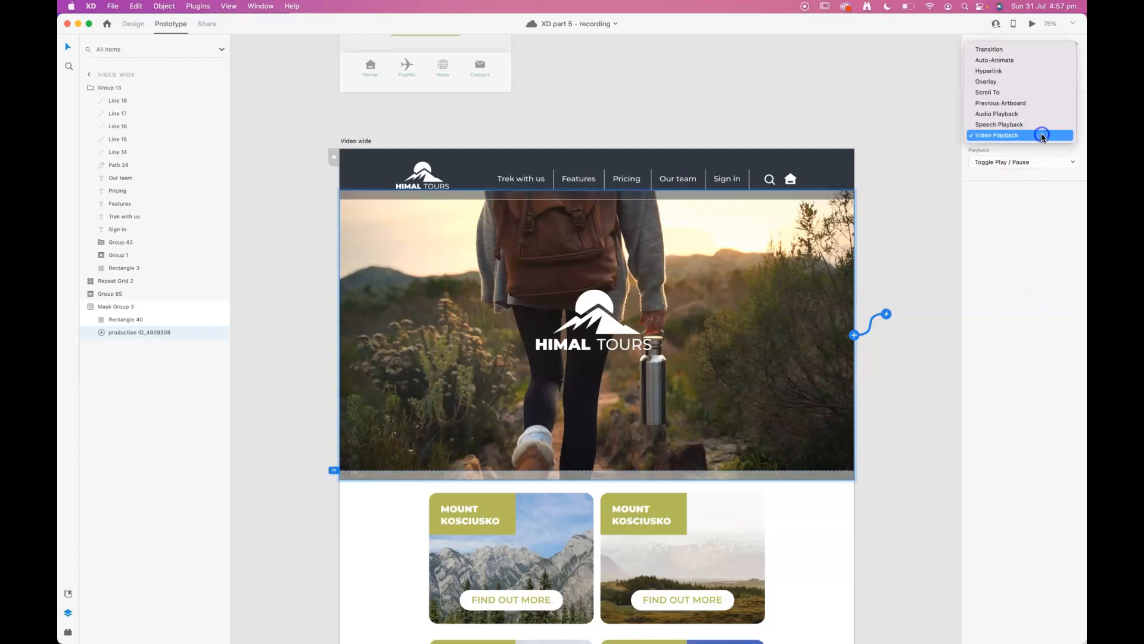
pyautogui.click(1041, 136)
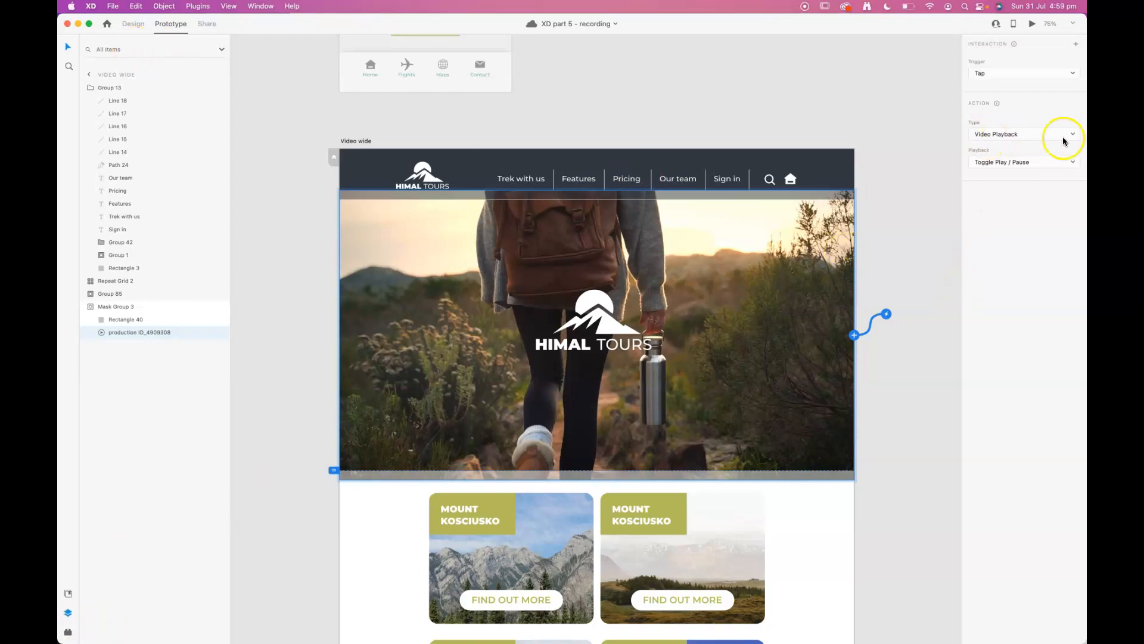
pyautogui.click(1014, 74)
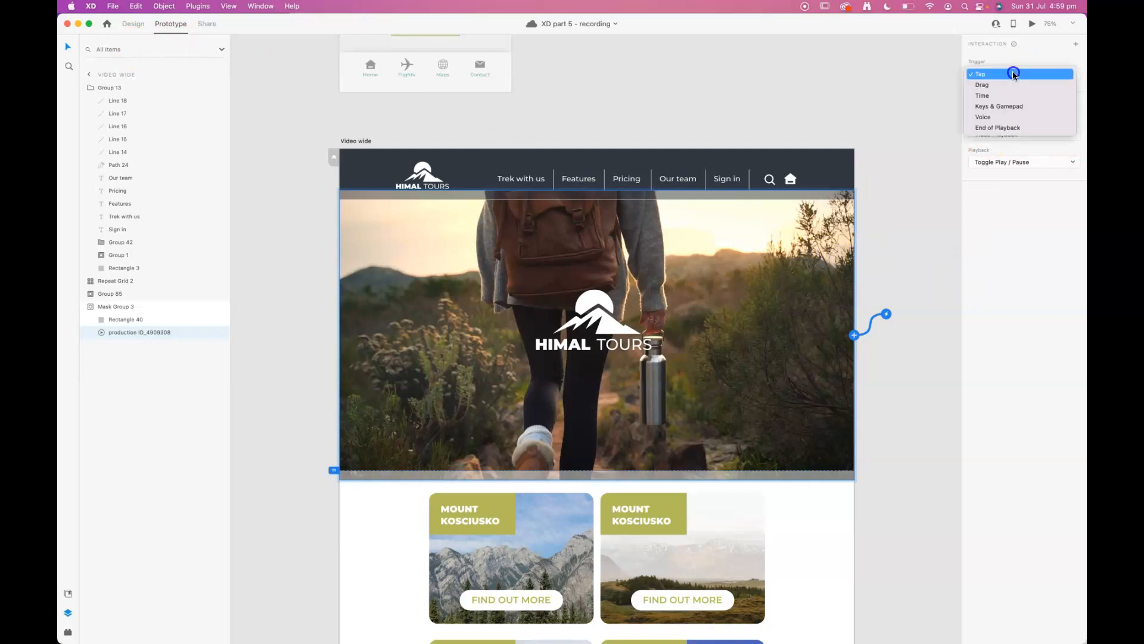
pyautogui.click(1029, 63)
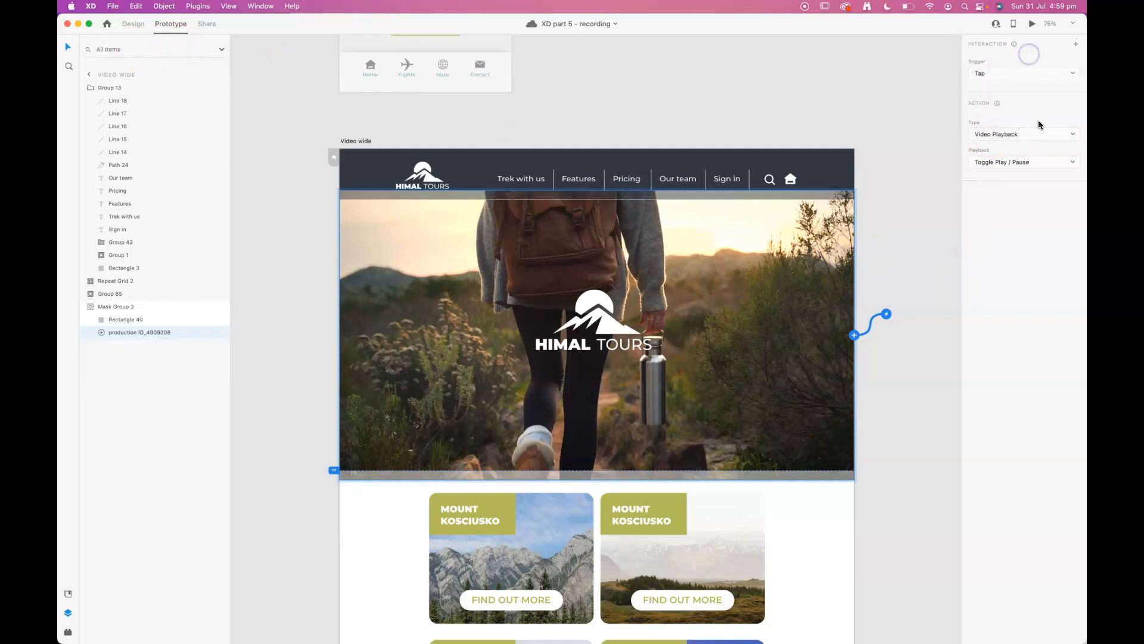
pyautogui.click(132, 23)
# Step: Turn on Loop playback for the production ID_4909308 video, close its playback settings, and deselect the video
pyautogui.click(1019, 278)
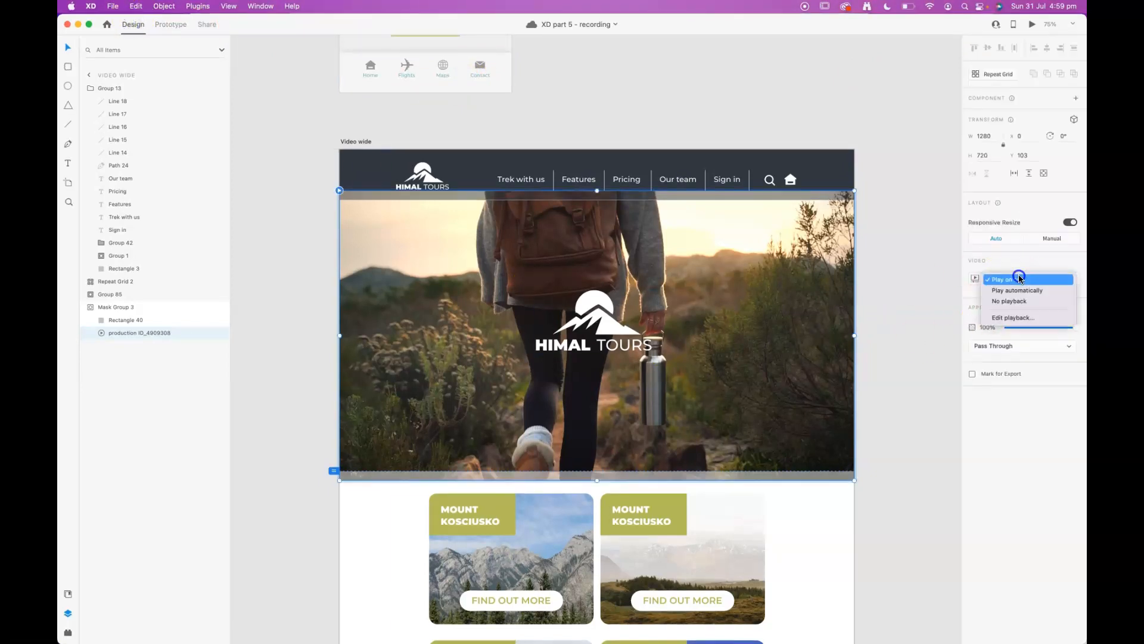
pyautogui.click(975, 278)
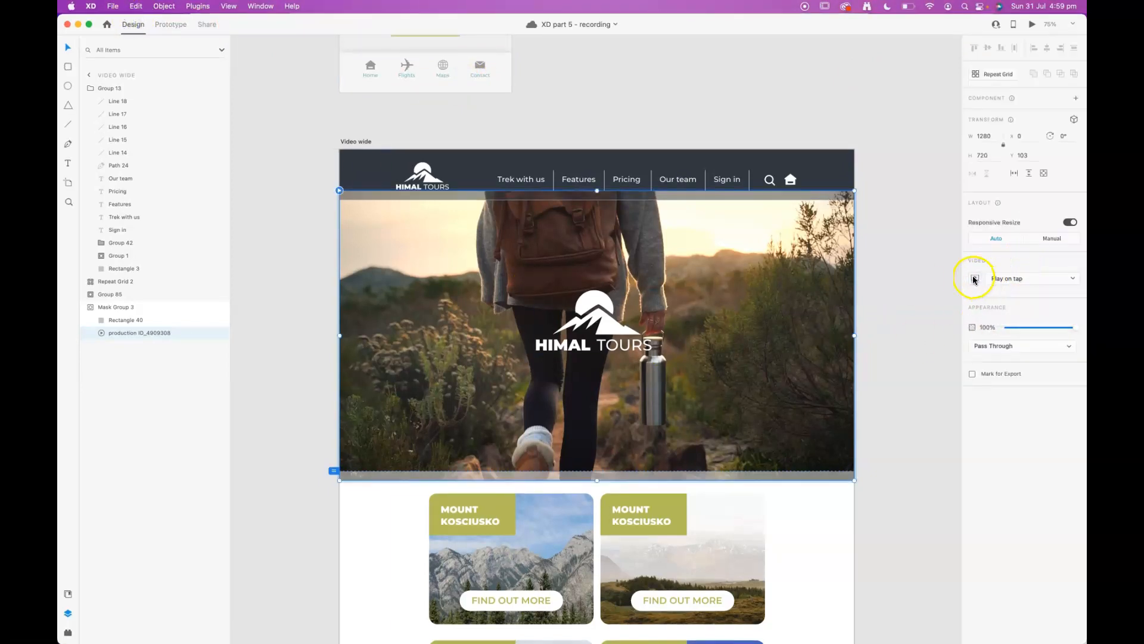
pyautogui.click(976, 279)
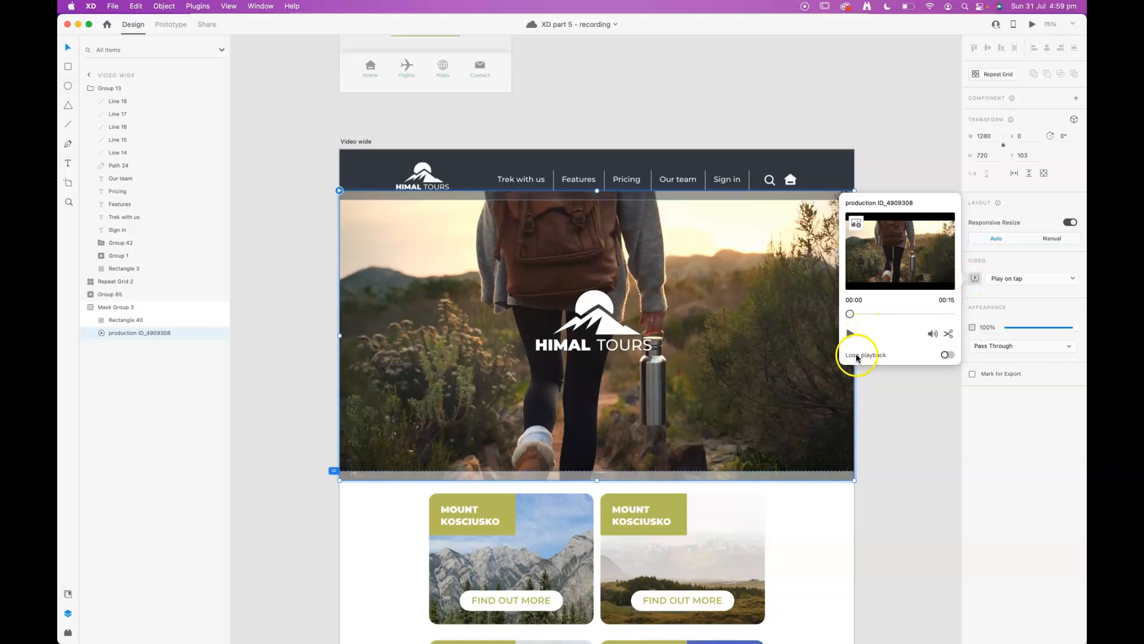
pyautogui.click(948, 355)
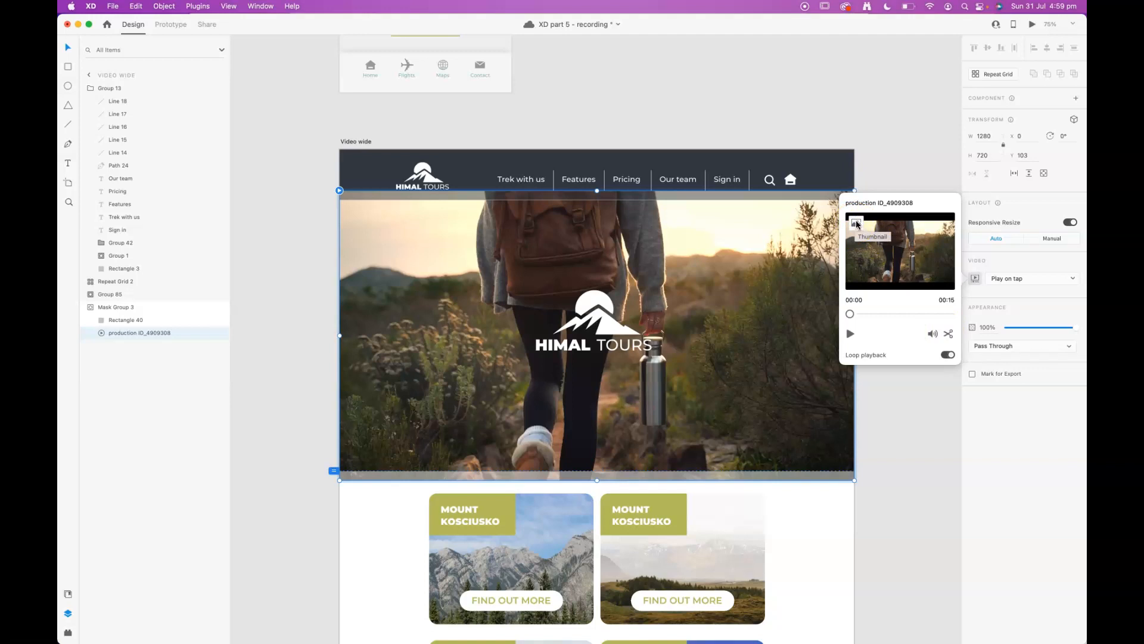
pyautogui.click(860, 119)
pyautogui.click(903, 140)
# Step: Preview the Video wide artboard with the video playing, and close the preview
pyautogui.click(1033, 25)
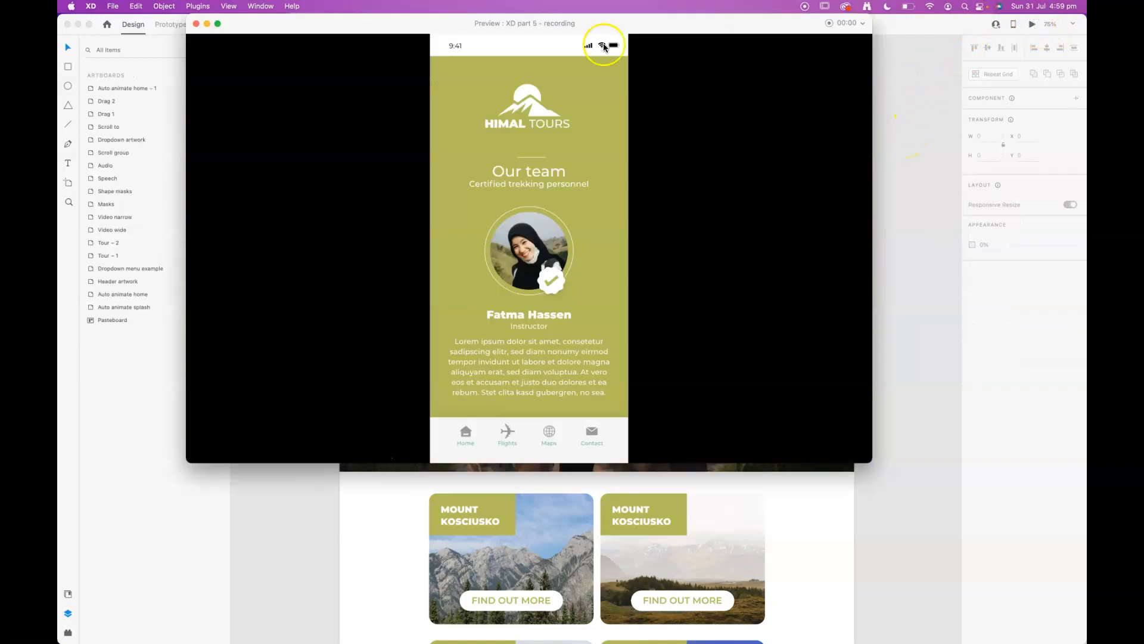
pyautogui.click(196, 24)
pyautogui.click(353, 141)
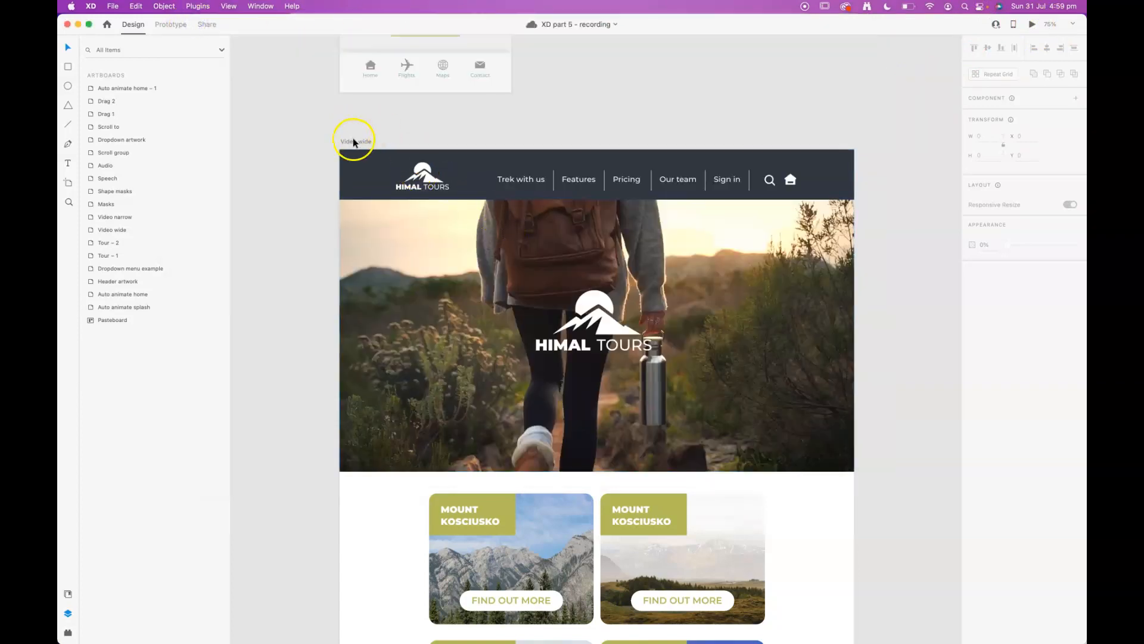
pyautogui.click(1033, 24)
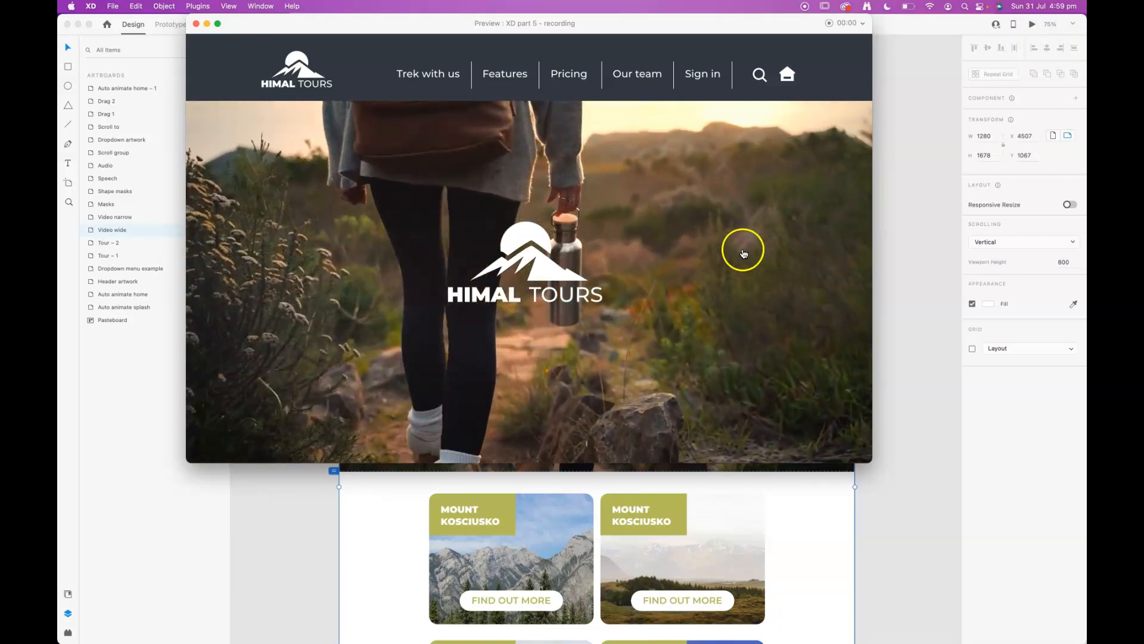
pyautogui.click(196, 23)
# Step: Select the production ID_4909308 video inside its mask group and set it to Play automatically
pyautogui.click(815, 316)
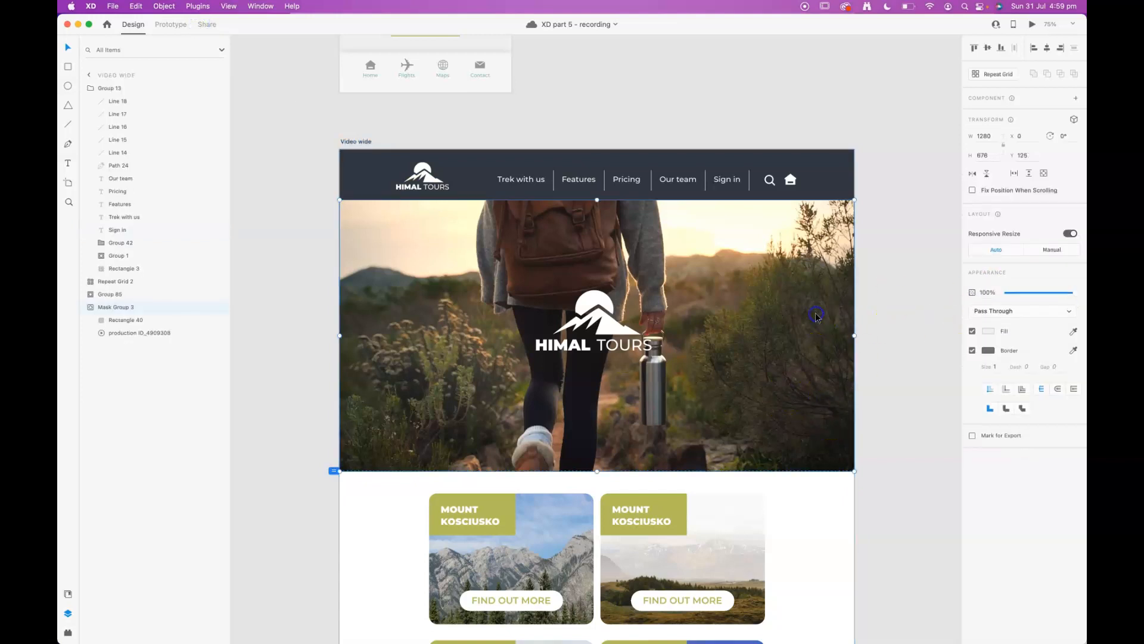
pyautogui.doubleClick(806, 285)
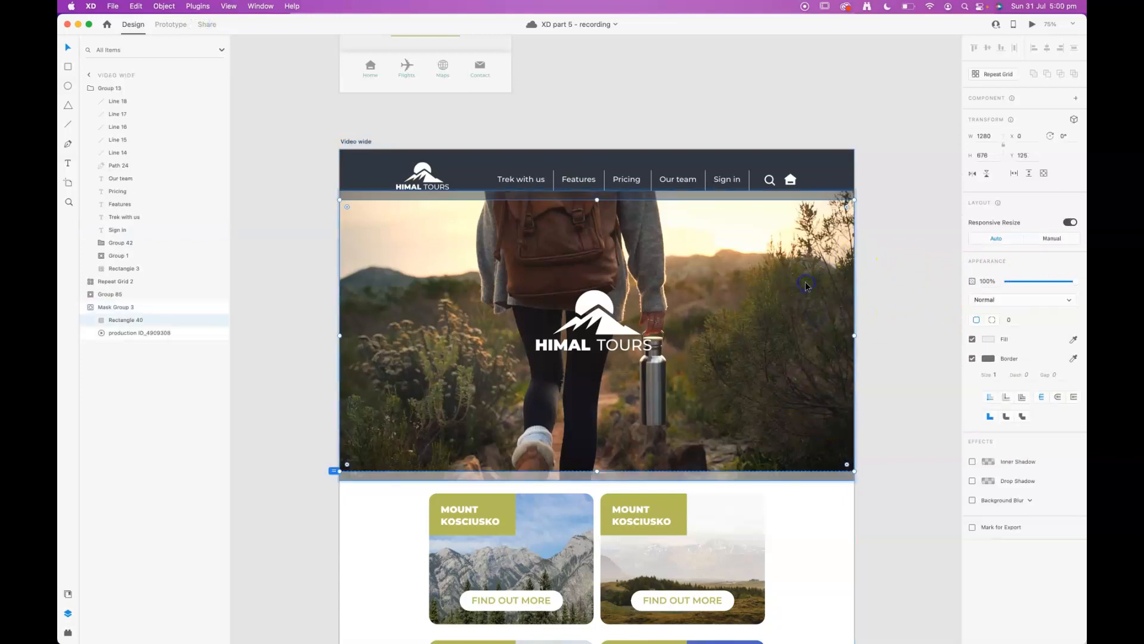
pyautogui.click(753, 330)
pyautogui.click(1010, 278)
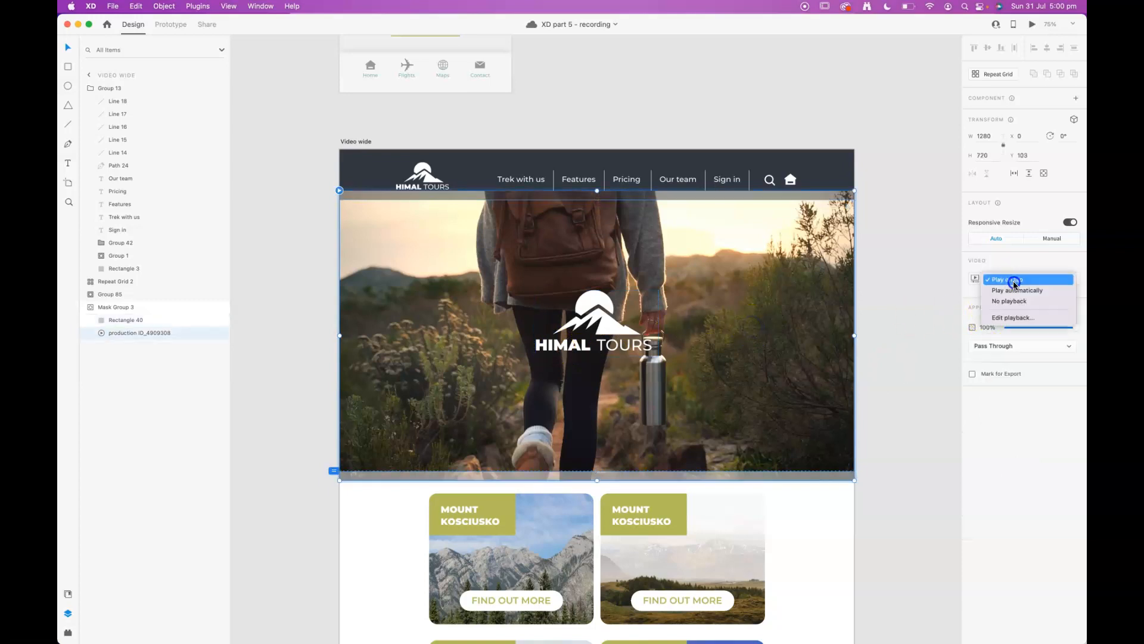
pyautogui.click(1021, 291)
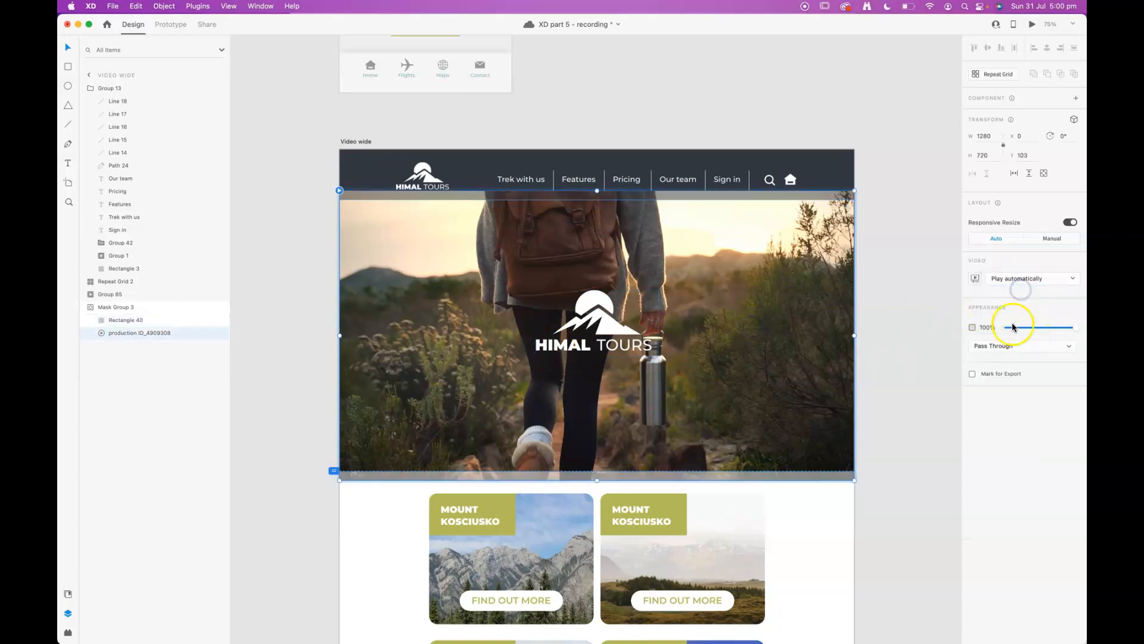
# Step: Preview the Video wide artboard to check automatic playback, close the preview, and deselect everything
pyautogui.click(1032, 24)
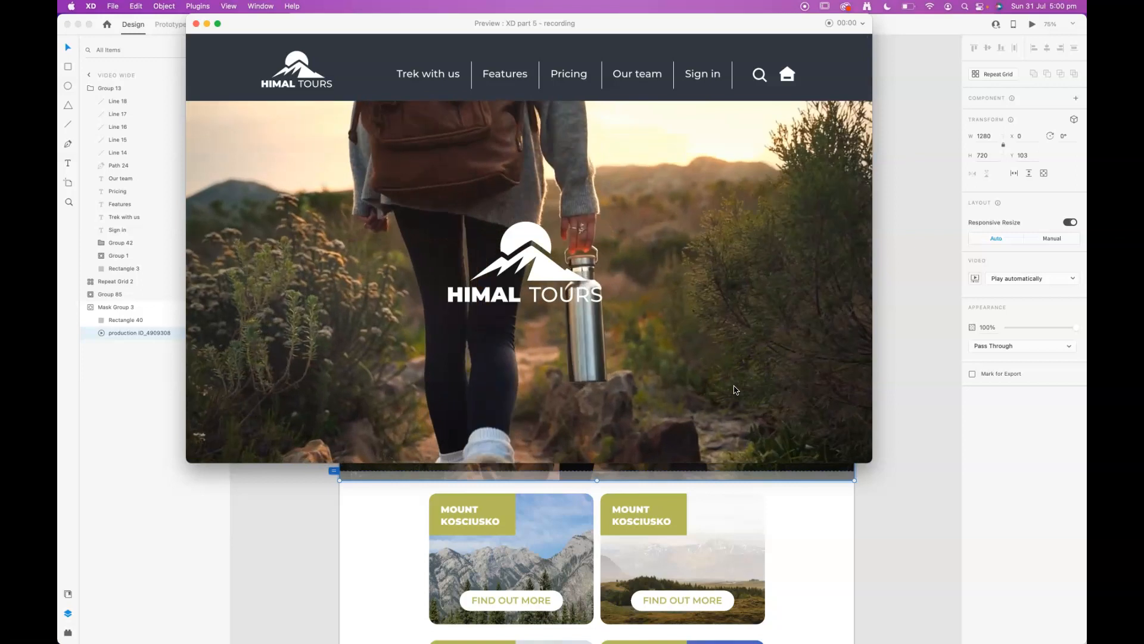
pyautogui.click(195, 24)
pyautogui.click(662, 123)
# Step: On the Video narrow artboard, fill the upper placeholder with the pexels 6319575 video and the lower one with production ID_5022215 from the assets folder
pyautogui.scroll(10, 626, 289)
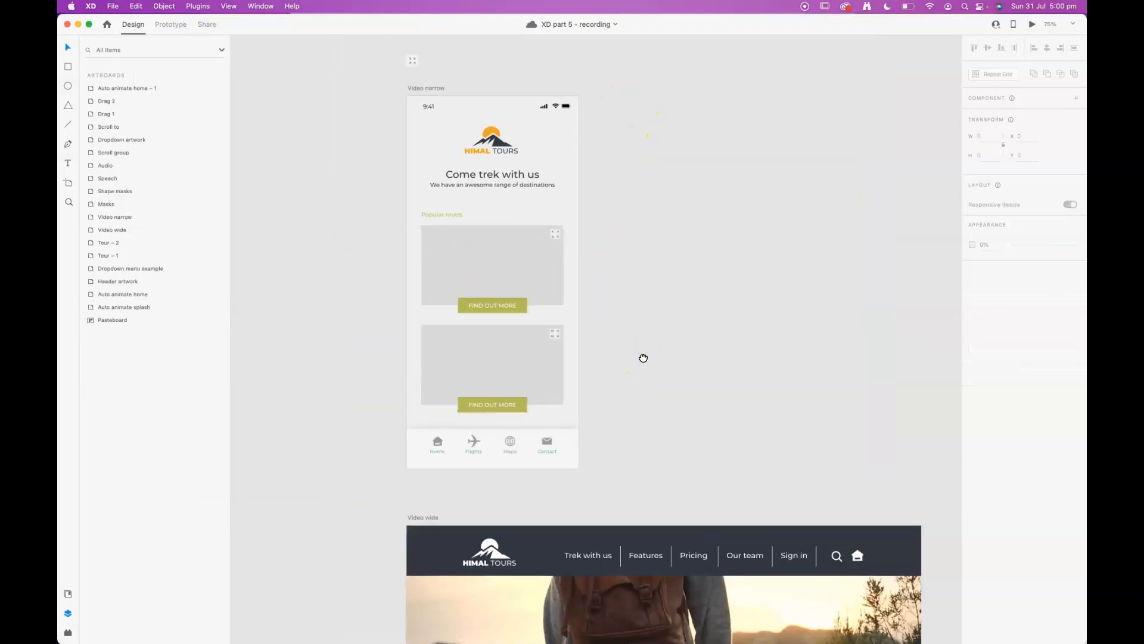
pyautogui.press('super+plus')
pyautogui.moveTo(447, 215); pyautogui.dragTo(478, 288)
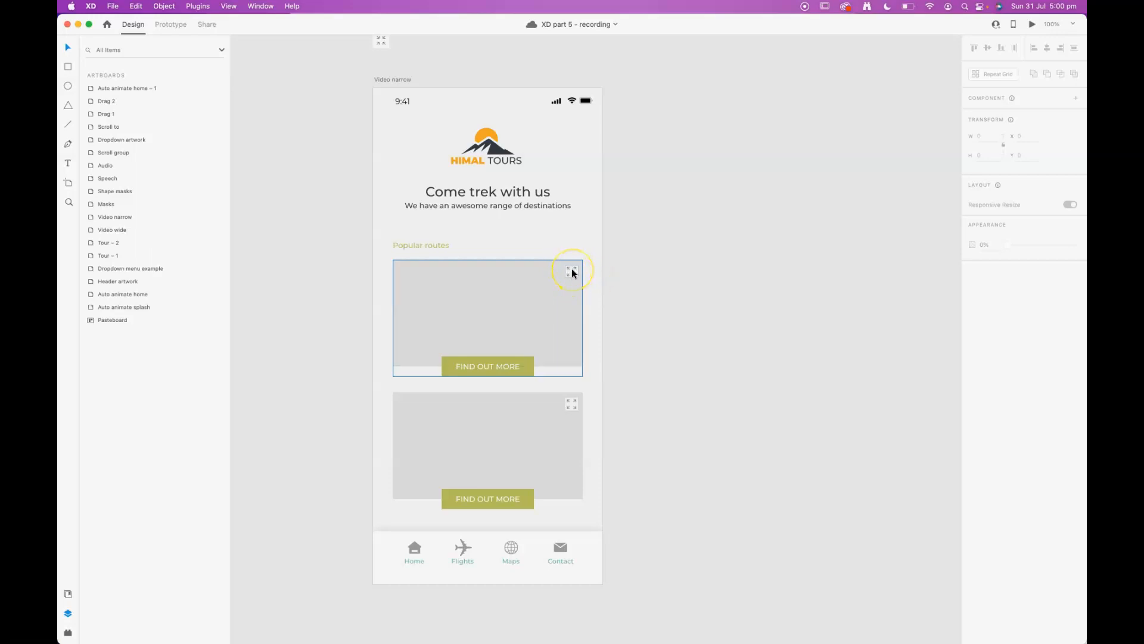
pyautogui.press('super+Tab')
pyautogui.press('super+Tab')
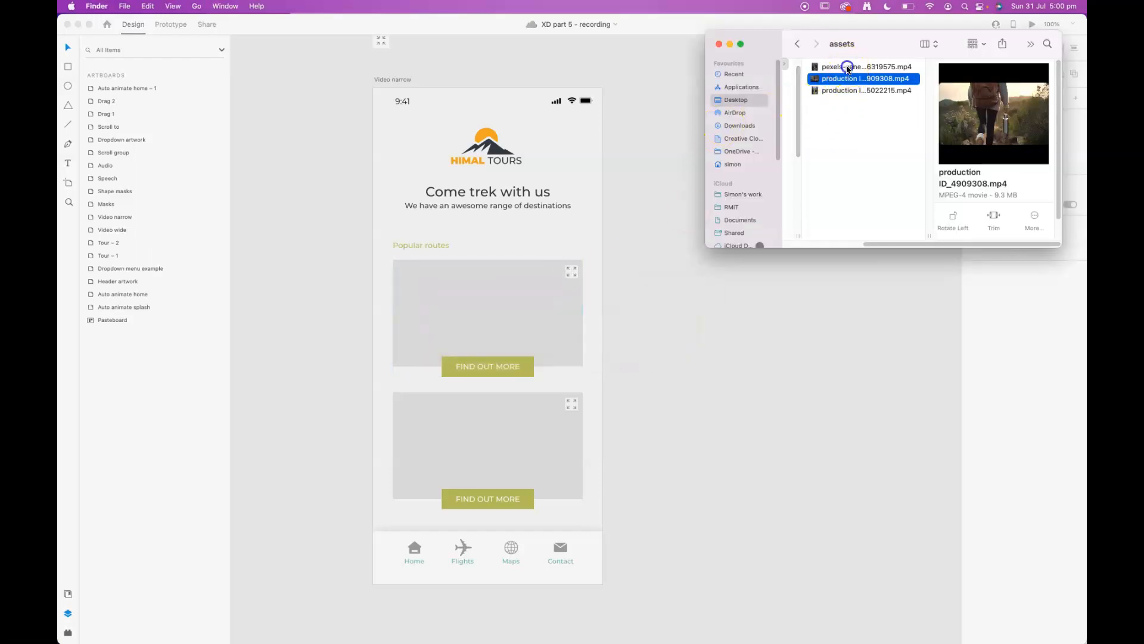
pyautogui.click(851, 68)
pyautogui.moveTo(853, 76); pyautogui.dragTo(456, 303)
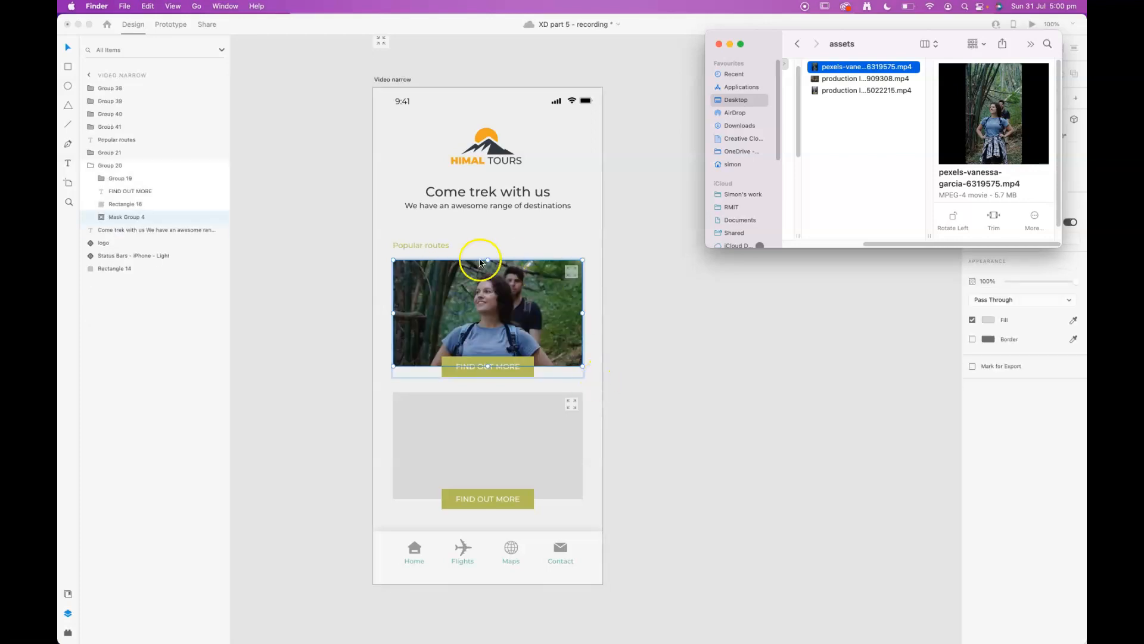
pyautogui.moveTo(850, 95); pyautogui.dragTo(453, 431)
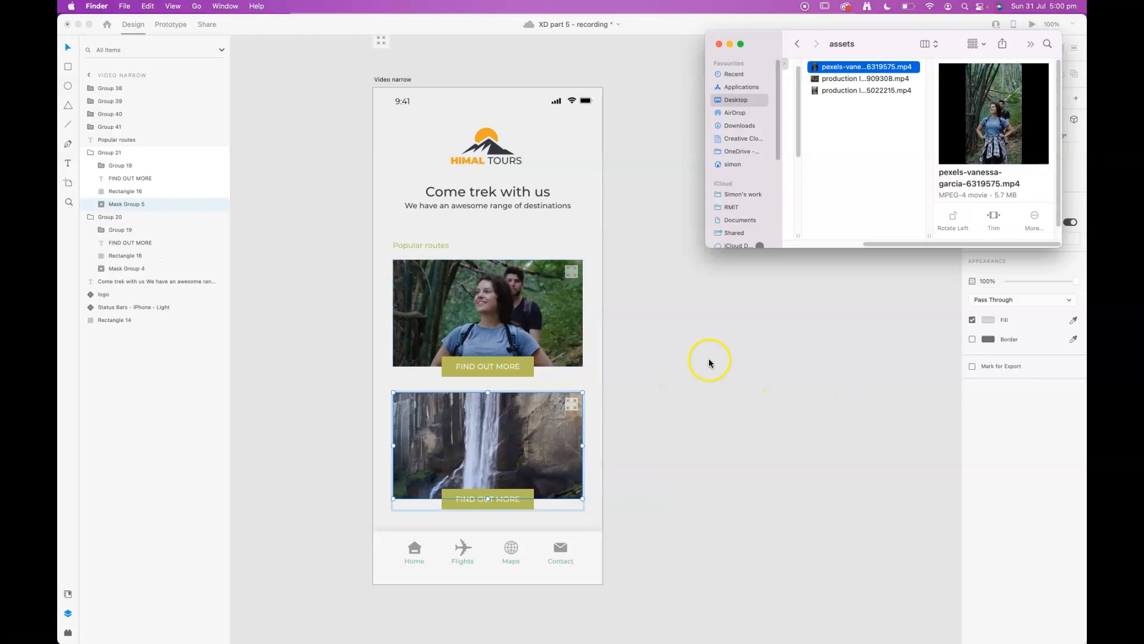
pyautogui.click(704, 362)
# Step: Select each video inside its mask group on the Video narrow artboard and check its playback setting
pyautogui.click(528, 317)
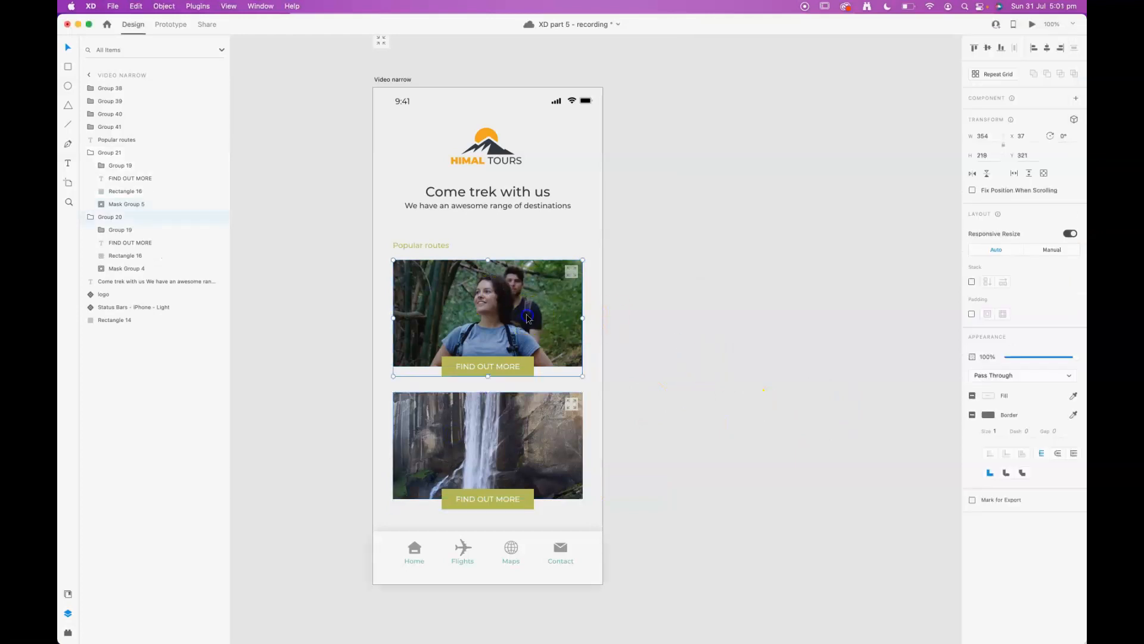
pyautogui.doubleClick(527, 317)
pyautogui.doubleClick(527, 317)
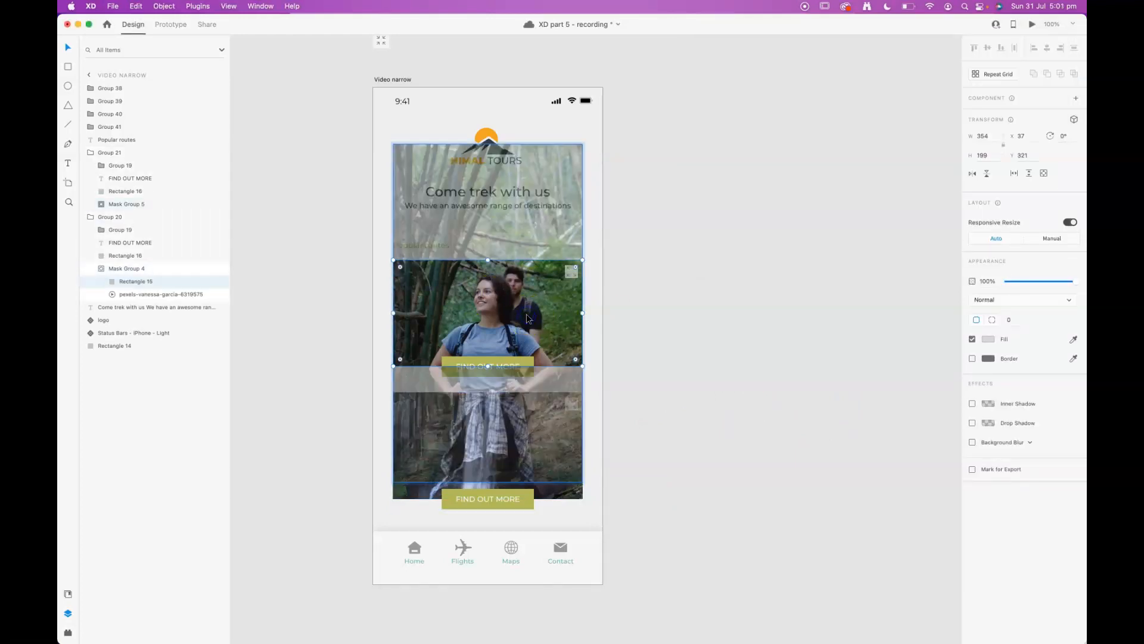
pyautogui.click(527, 318)
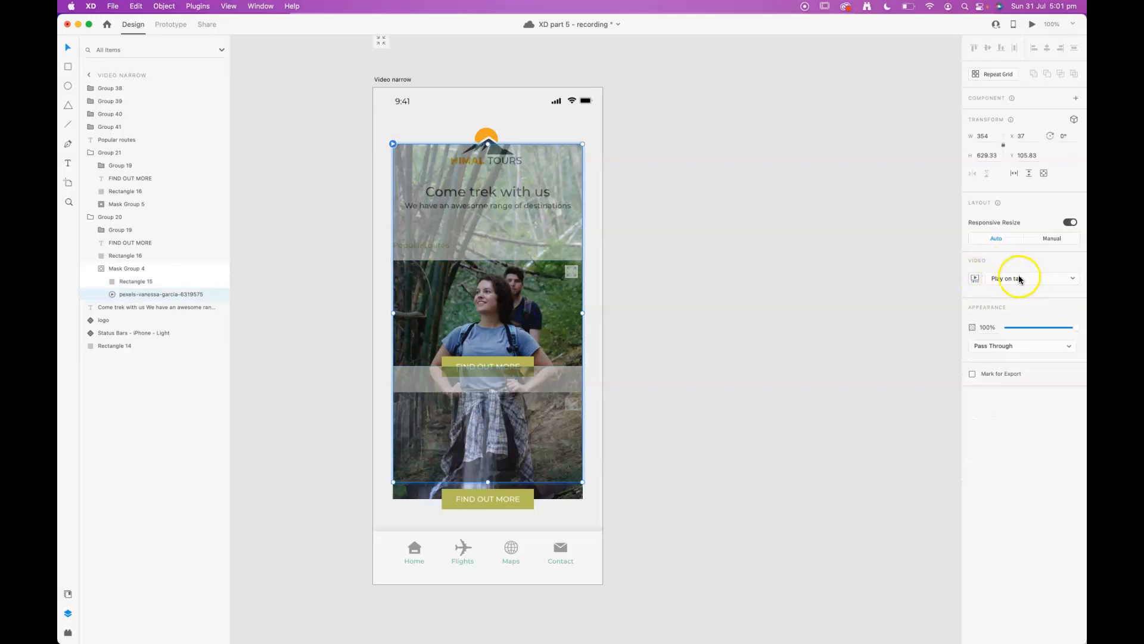
pyautogui.click(723, 375)
pyautogui.doubleClick(458, 444)
pyautogui.doubleClick(458, 444)
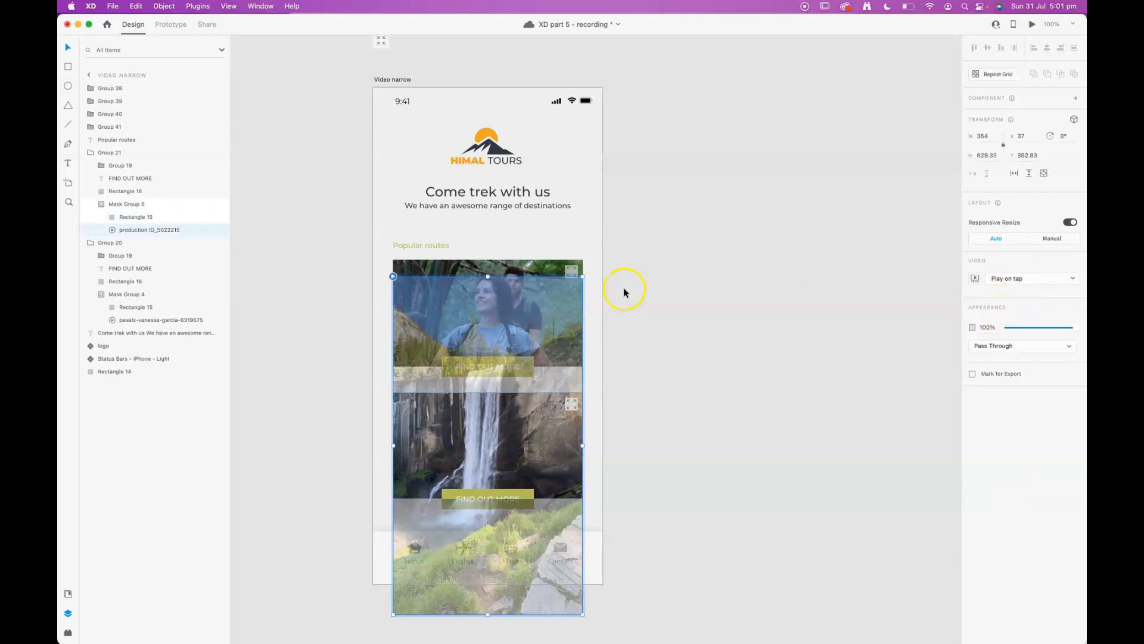
pyautogui.click(697, 286)
# Step: Preview the Video narrow artboard, play and stop the upper and lower videos, and close the preview
pyautogui.click(403, 79)
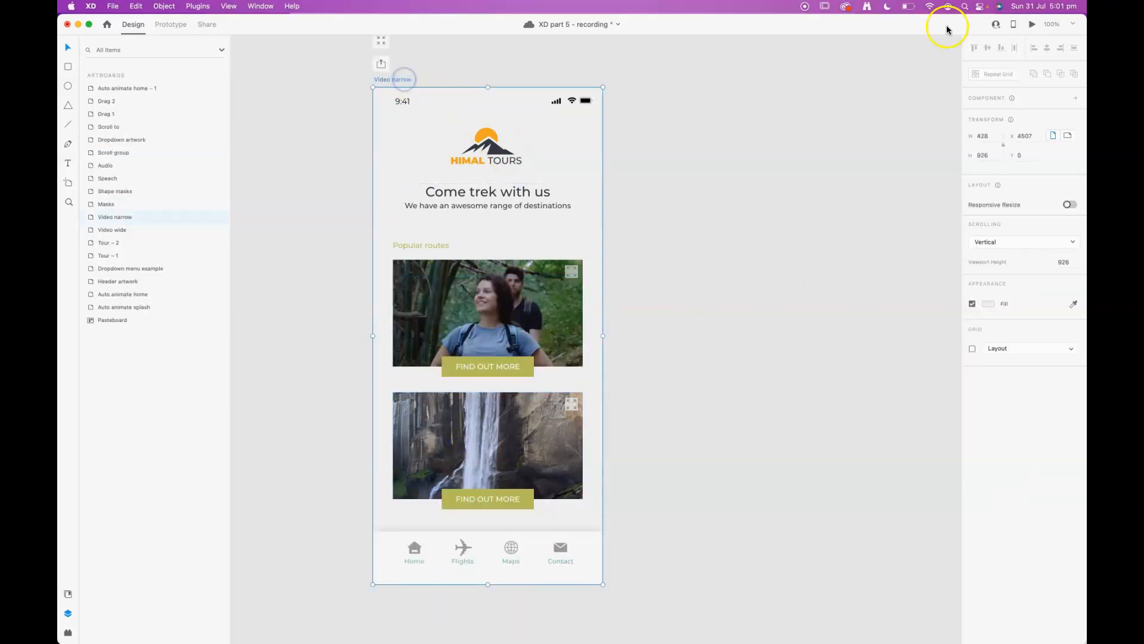
pyautogui.click(1032, 23)
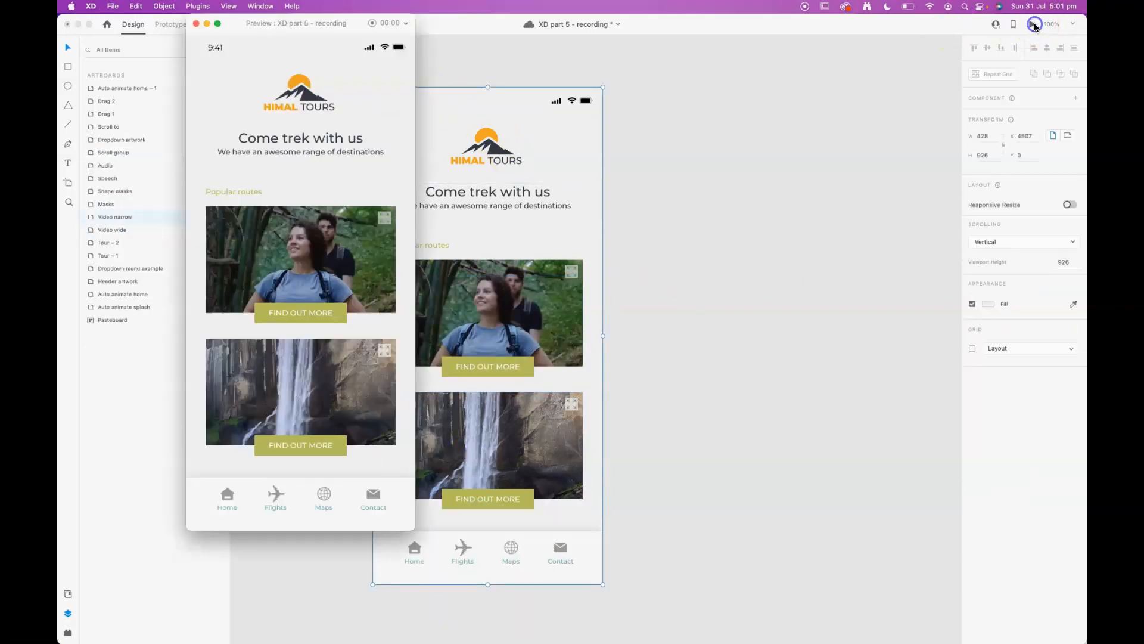
pyautogui.click(300, 271)
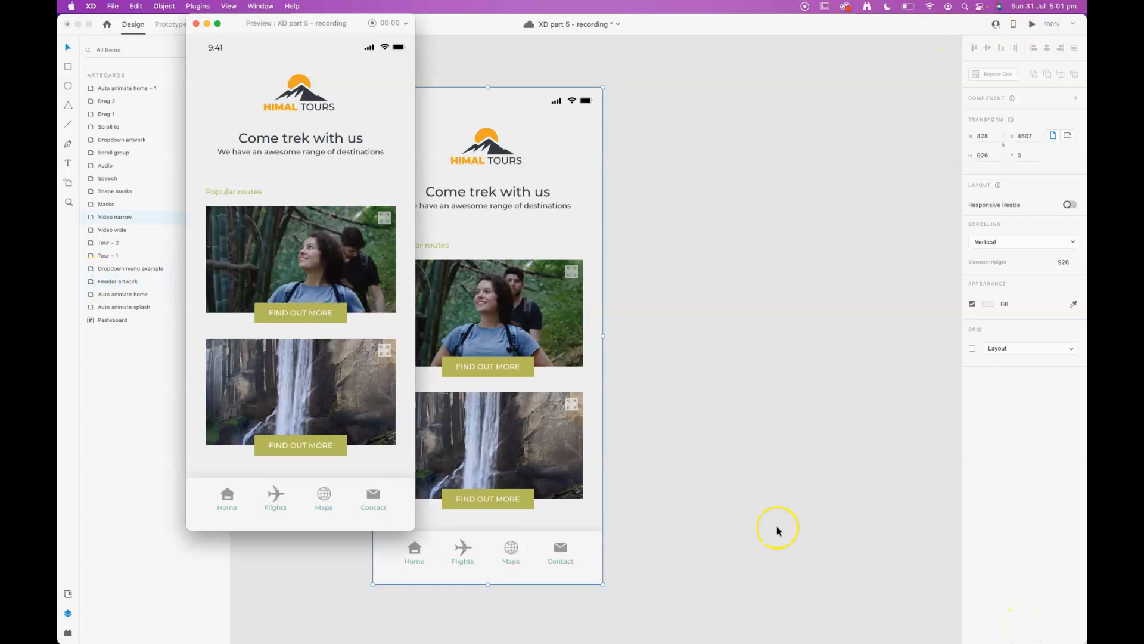
pyautogui.click(322, 391)
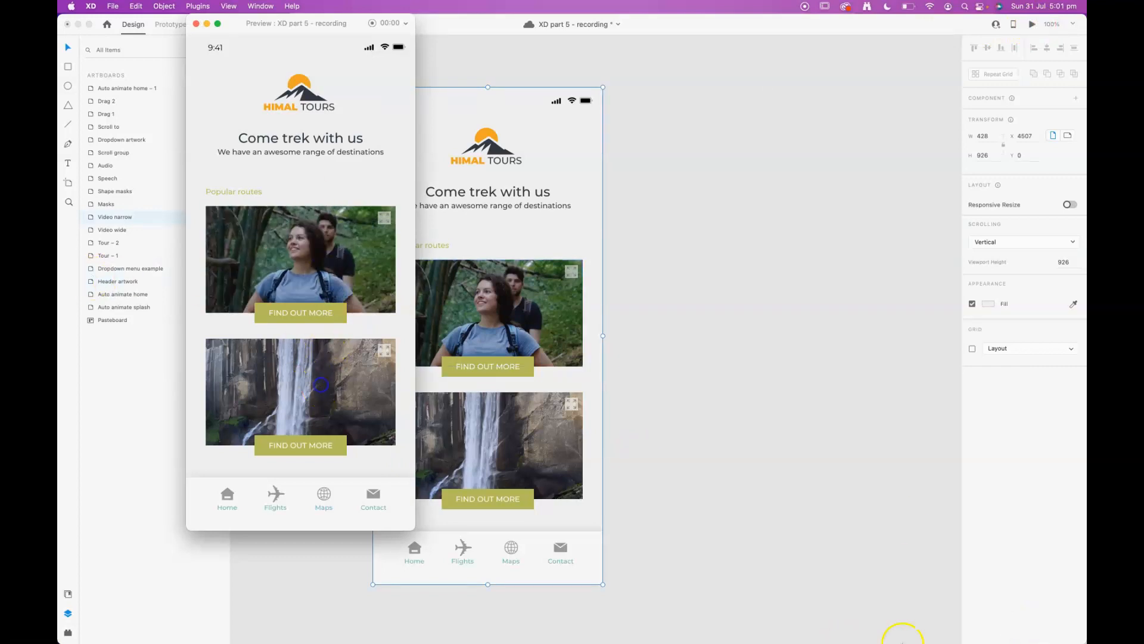
pyautogui.moveTo(900, 638)
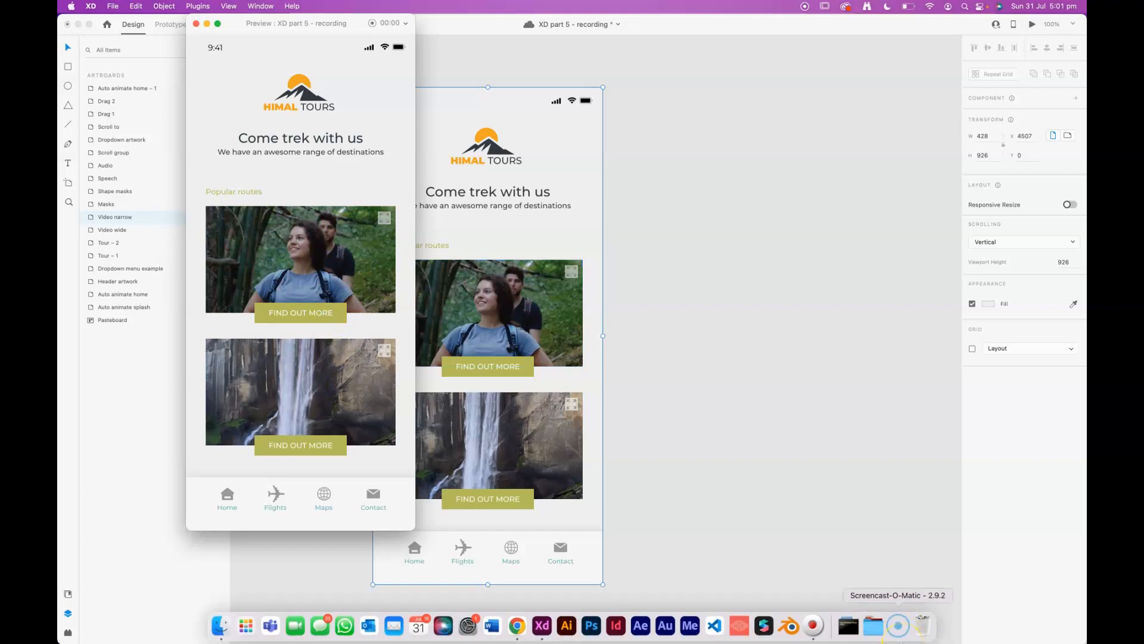
pyautogui.click(300, 386)
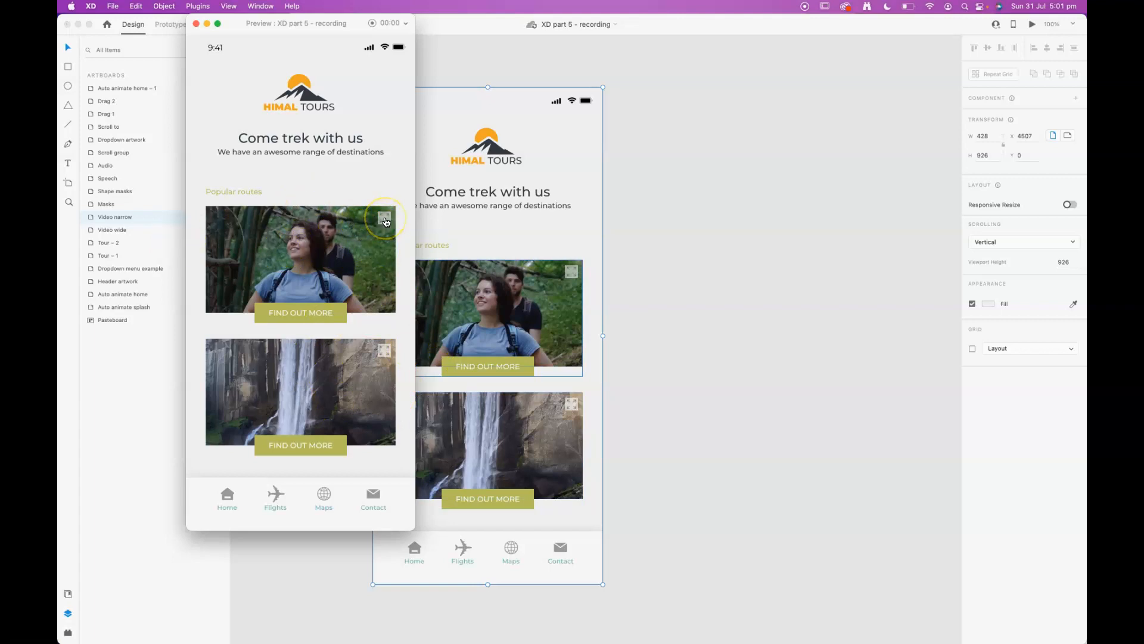
pyautogui.click(425, 225)
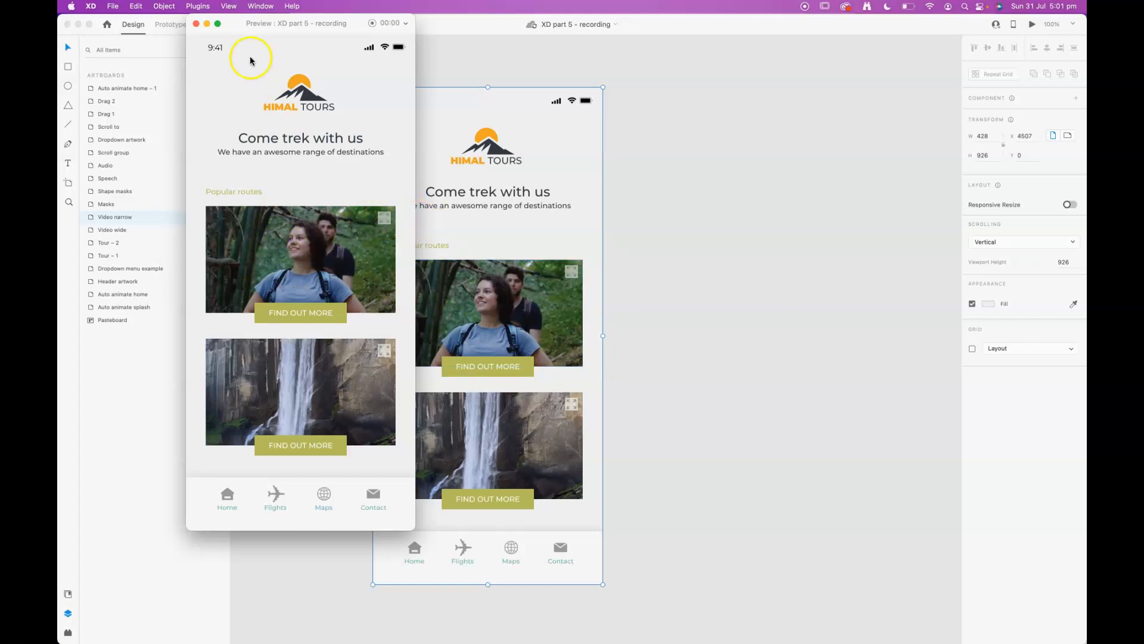
pyautogui.click(196, 24)
# Step: Duplicate the Video narrow artboard
pyautogui.click(779, 237)
pyautogui.scroll(2, 662, 245)
pyautogui.click(389, 117)
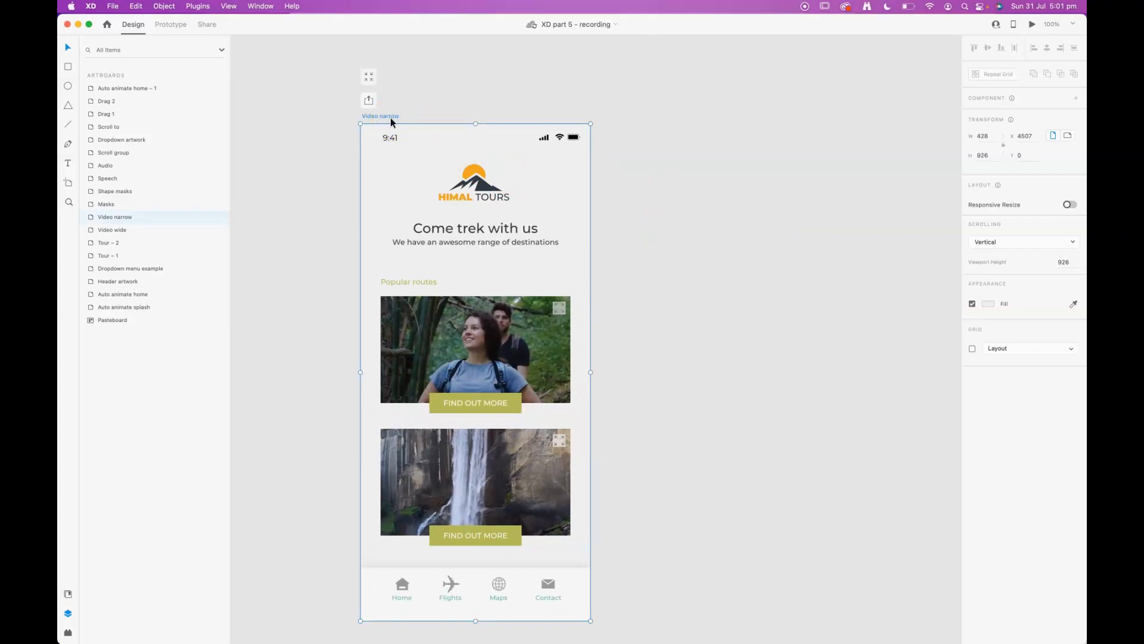
pyautogui.click(162, 7)
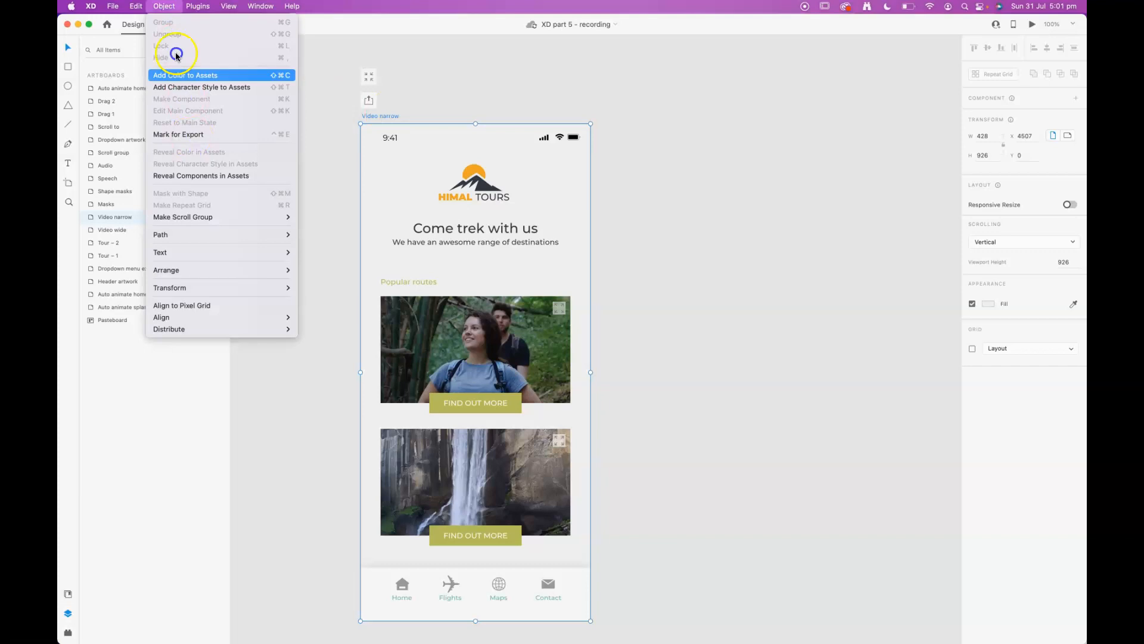
pyautogui.moveTo(136, 6)
pyautogui.click(169, 112)
pyautogui.hscroll(5, 848, 232)
pyautogui.scroll(-4, 848, 232)
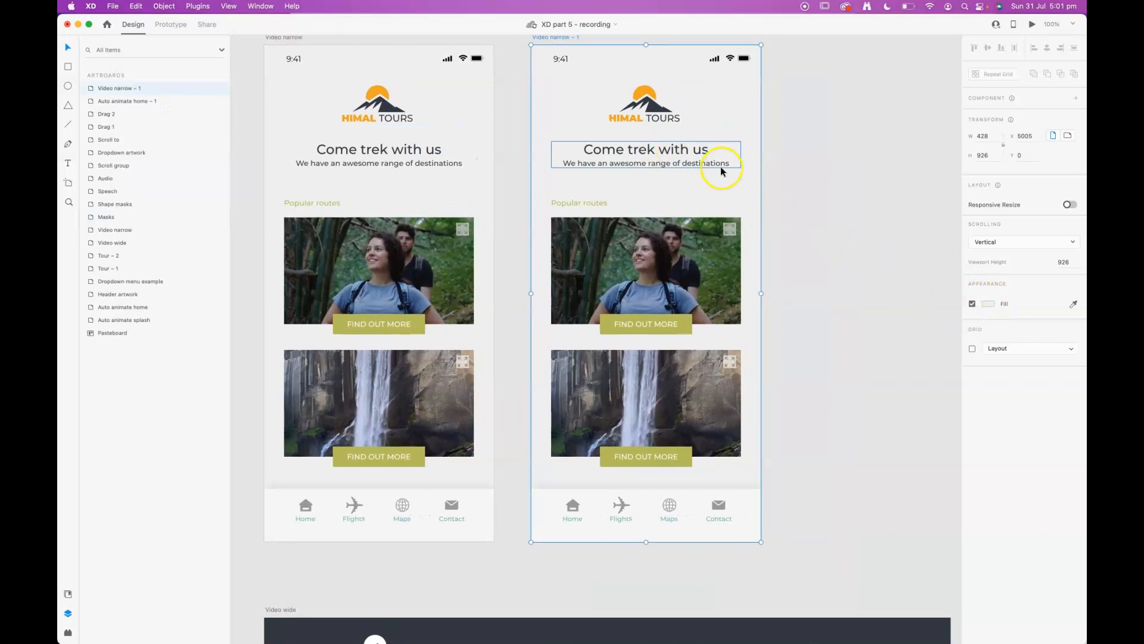
# Step: On the duplicated artboard, set the opacity of the logo, heading text, Popular routes label and lower video group to 0%
pyautogui.click(658, 112)
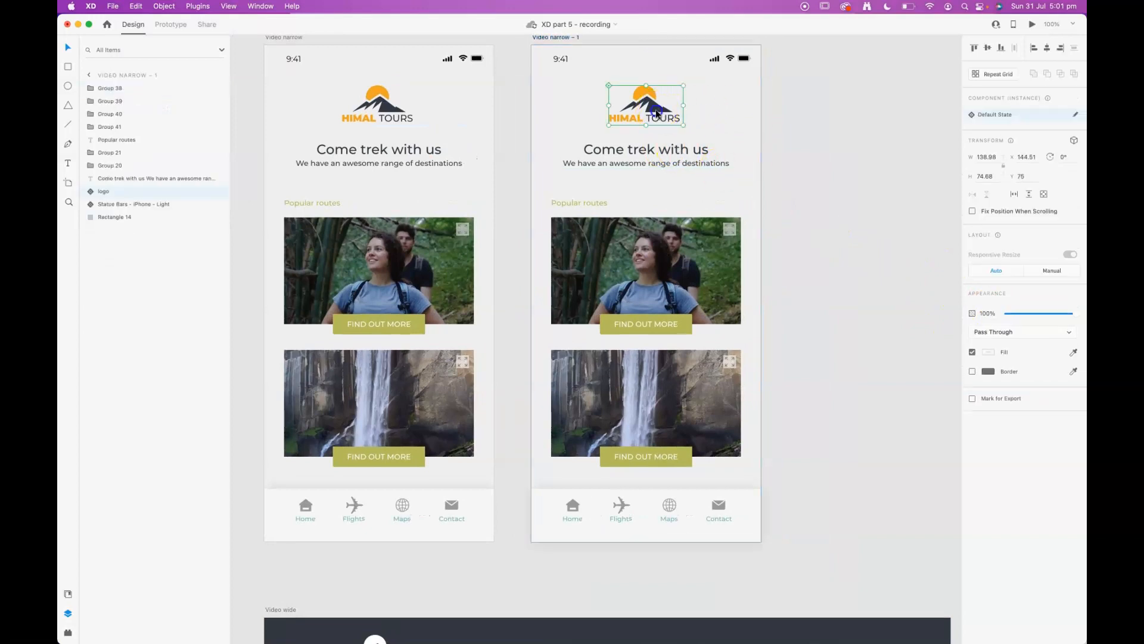
pyautogui.keyDown('shift'); pyautogui.click(675, 150); pyautogui.keyUp('shift')
pyautogui.keyDown('shift'); pyautogui.click(598, 200); pyautogui.keyUp('shift')
pyautogui.keyDown('shift'); pyautogui.click(650, 336); pyautogui.keyUp('shift')
pyautogui.keyDown('shift'); pyautogui.click(661, 373); pyautogui.keyUp('shift')
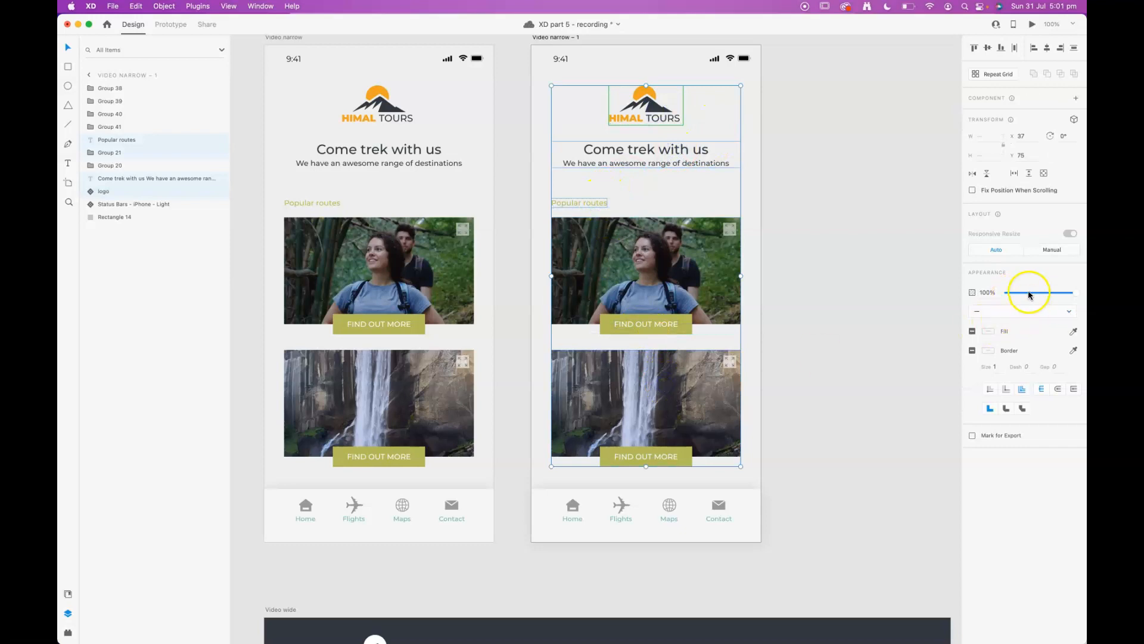
pyautogui.moveTo(1074, 295); pyautogui.dragTo(997, 298)
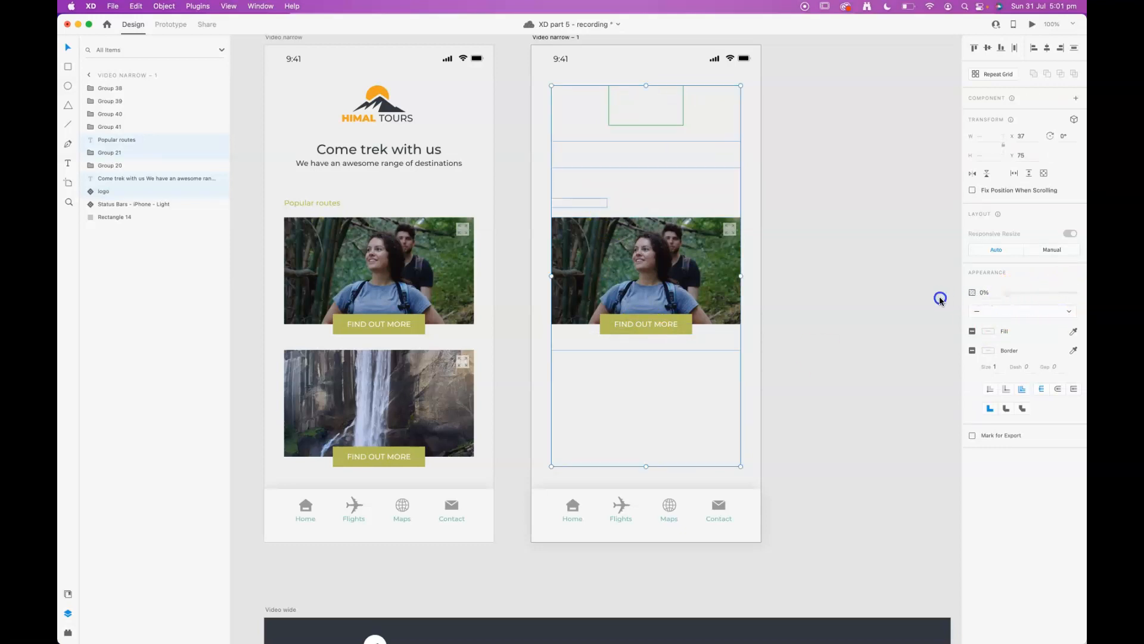
pyautogui.click(833, 264)
# Step: On the duplicated artboard, enlarge the upper video's mask to a tall portrait format with the FIND OUT MORE button at its lower edge
pyautogui.click(692, 280)
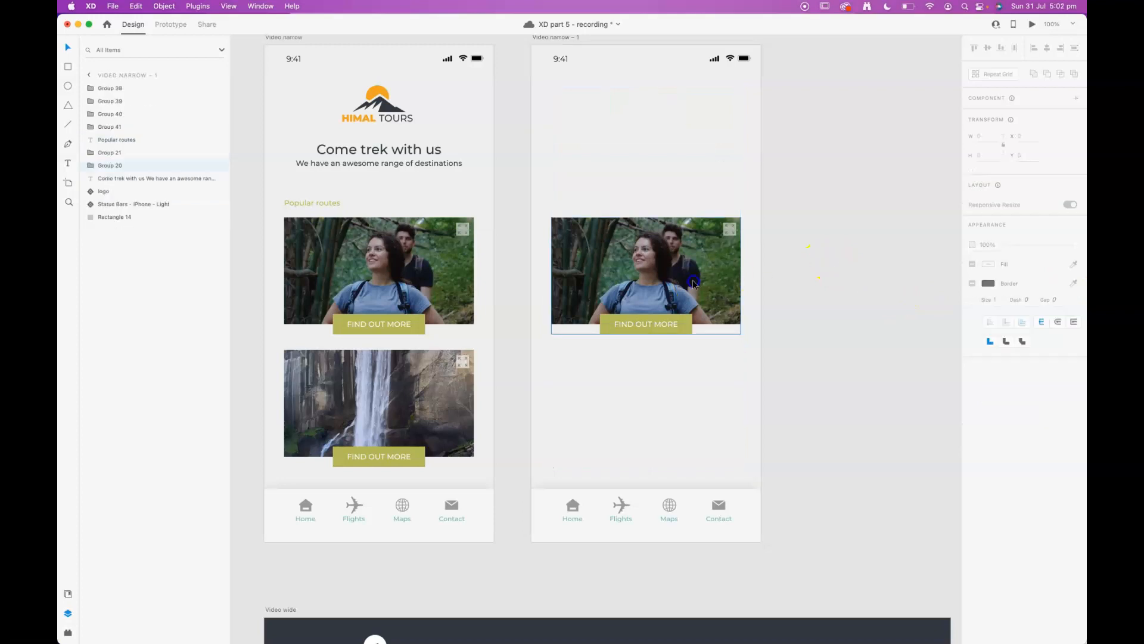
pyautogui.moveTo(657, 261); pyautogui.dragTo(664, 378)
pyautogui.moveTo(648, 318); pyautogui.dragTo(676, 447)
pyautogui.doubleClick(642, 156)
pyautogui.doubleClick(669, 156)
pyautogui.moveTo(689, 375); pyautogui.dragTo(689, 355)
pyautogui.doubleClick(697, 342)
pyautogui.moveTo(693, 291)
pyautogui.mouseDown()
pyautogui.moveTo(693, 313)
pyautogui.moveTo(703, 274)
pyautogui.moveTo(702, 302)
pyautogui.mouseUp()
pyautogui.click(720, 344)
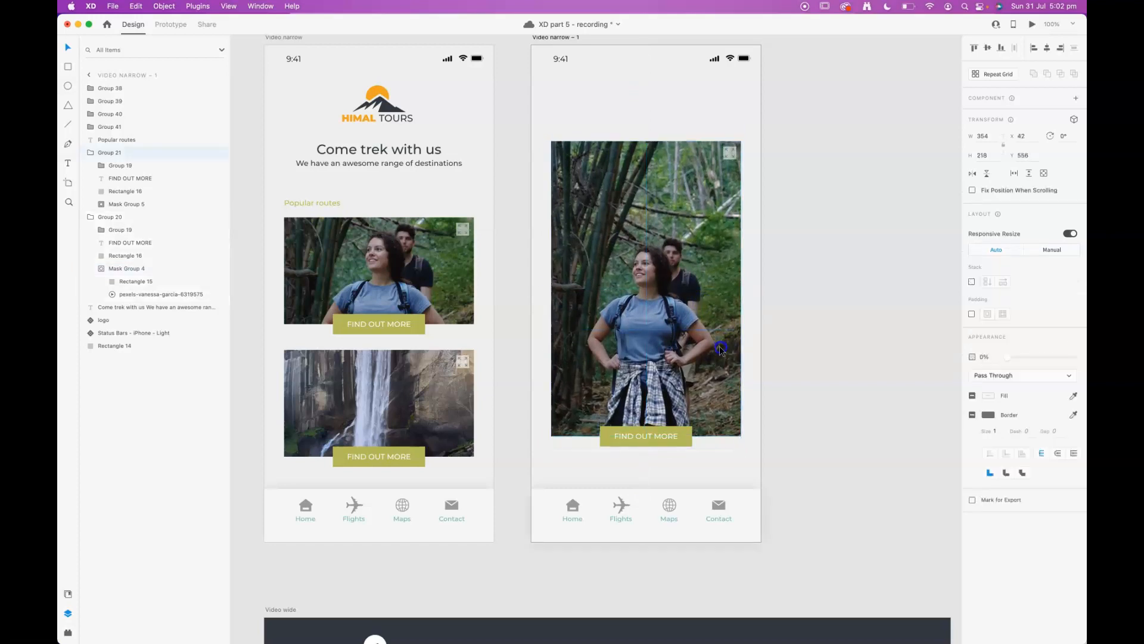
pyautogui.press('super+z')
pyautogui.press('super+z')
pyautogui.press('super+shift+z')
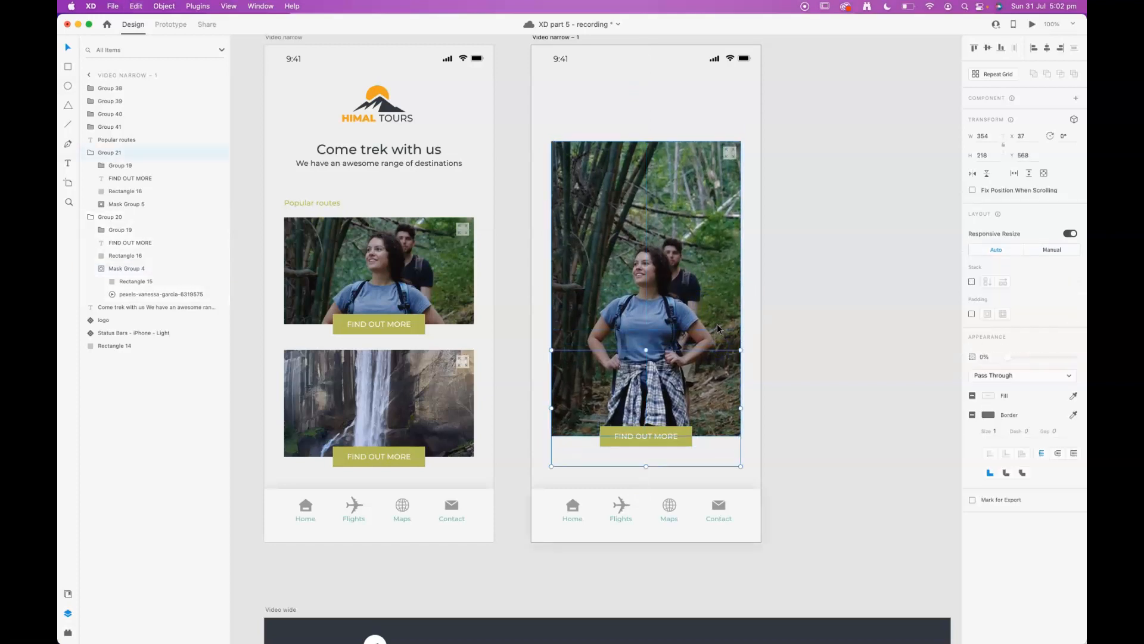
# Step: Select the hiker video inside its enlarged mask group on the duplicated artboard
pyautogui.doubleClick(703, 277)
pyautogui.moveTo(670, 166); pyautogui.dragTo(659, 437)
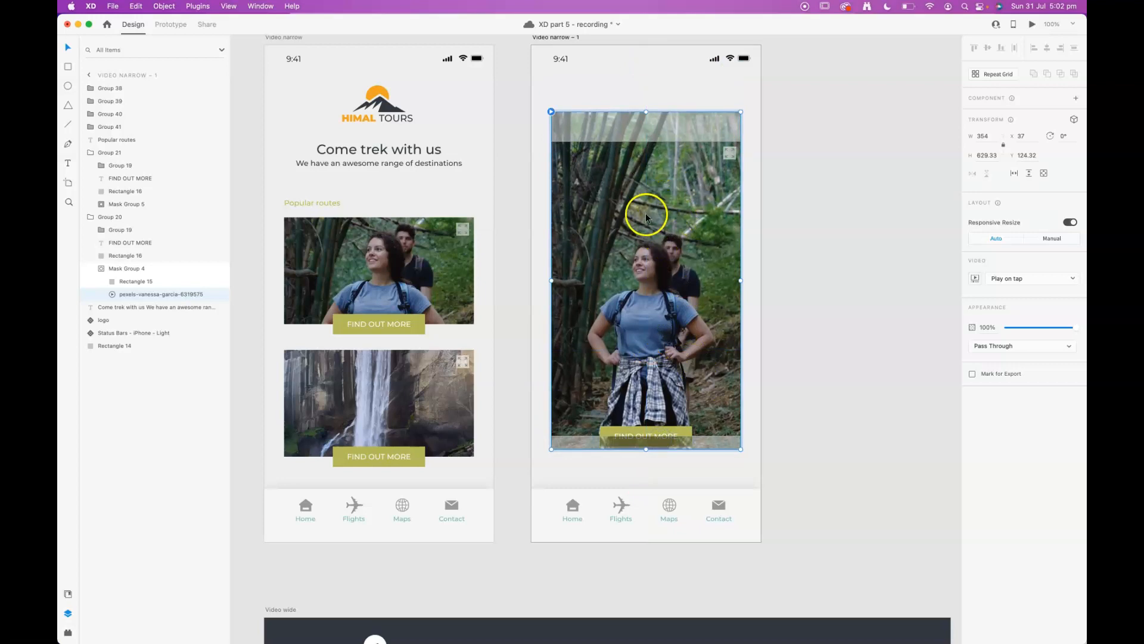
pyautogui.click(631, 139)
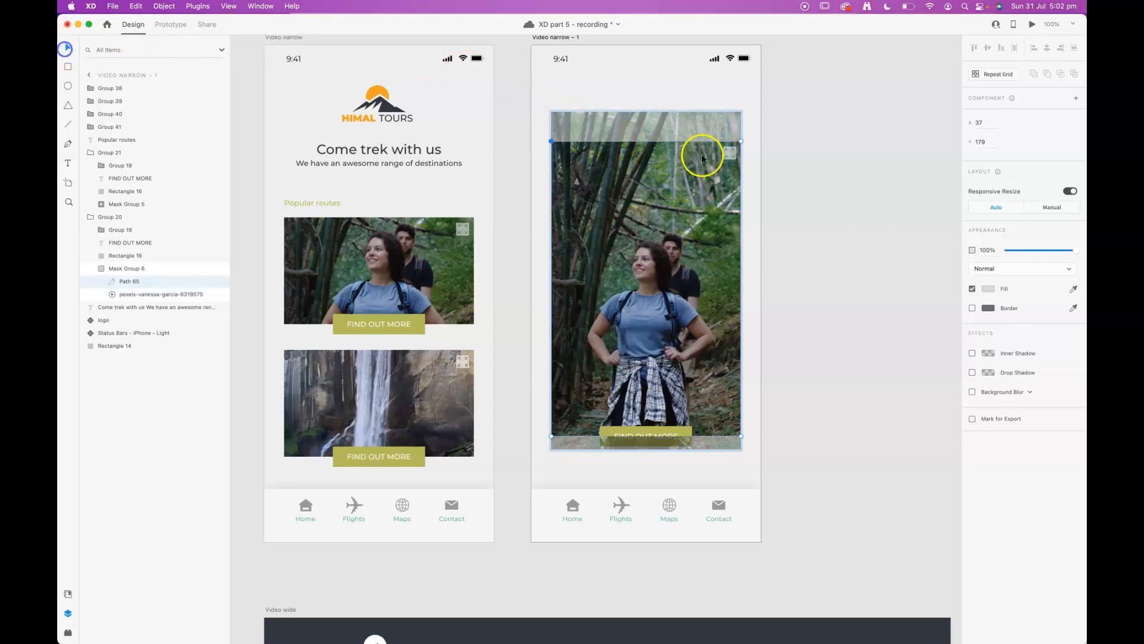
pyautogui.press('super+z')
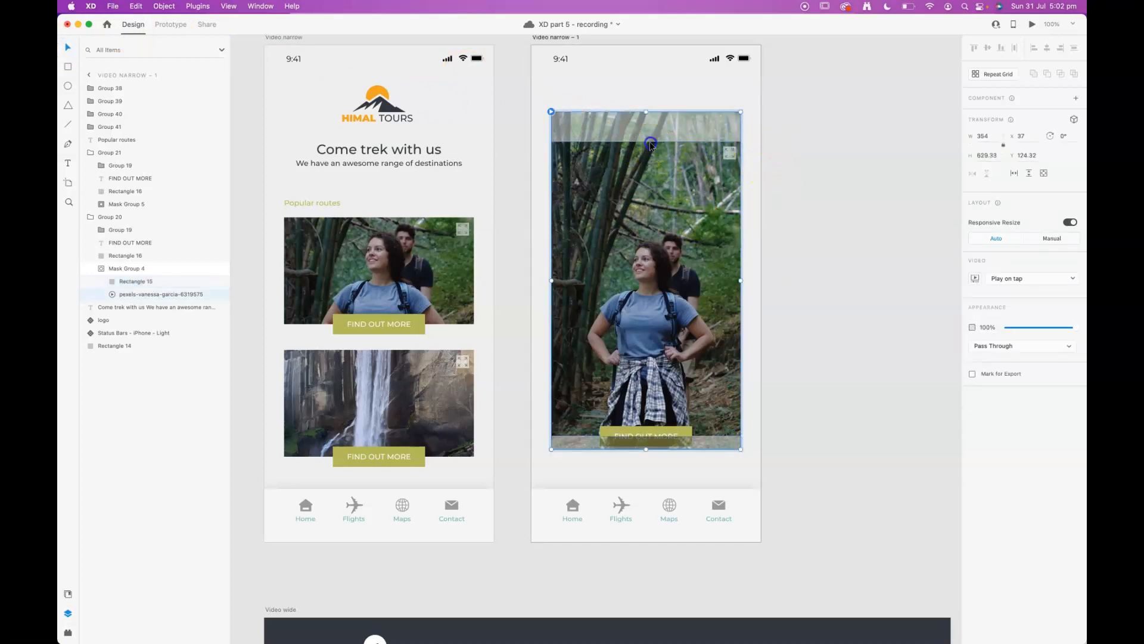
pyautogui.click(650, 144)
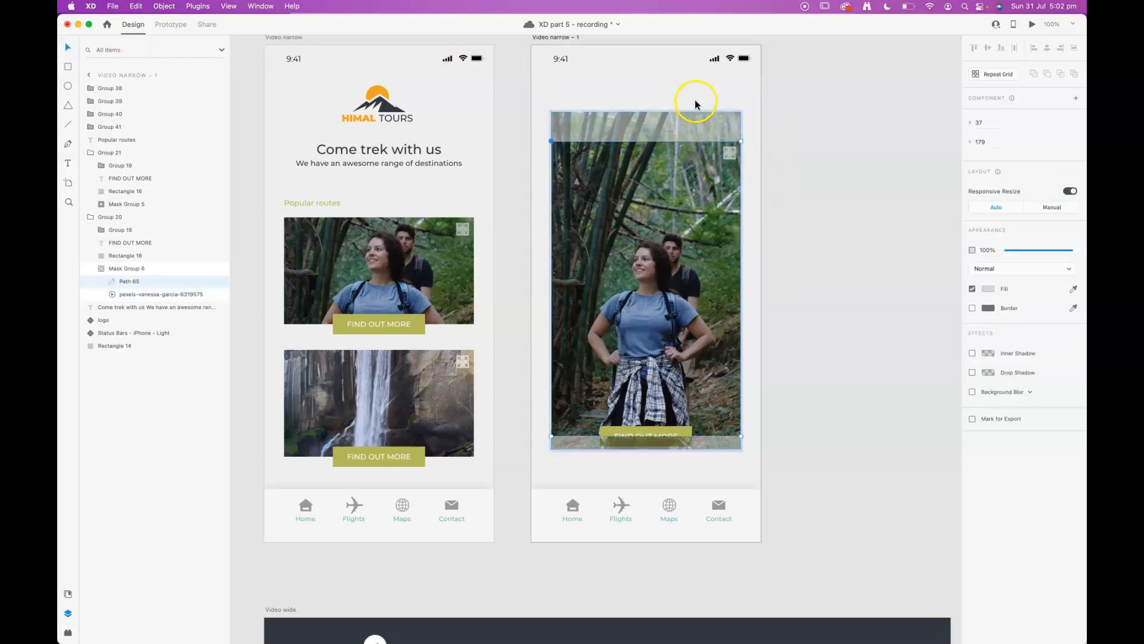
pyautogui.press('super+z')
# Step: Extend the hiker video's mask upward and shift the video up so it fills the taller mask
pyautogui.moveTo(652, 141); pyautogui.dragTo(666, 99)
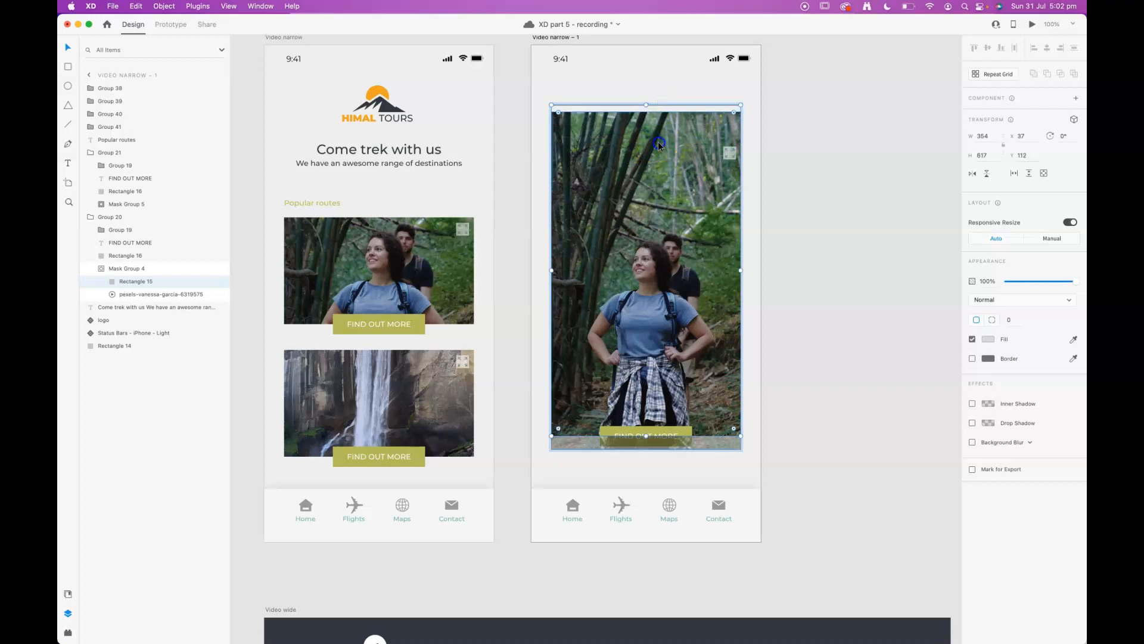
pyautogui.click(658, 141)
pyautogui.moveTo(657, 147); pyautogui.dragTo(650, 97)
pyautogui.click(654, 107)
pyautogui.click(874, 176)
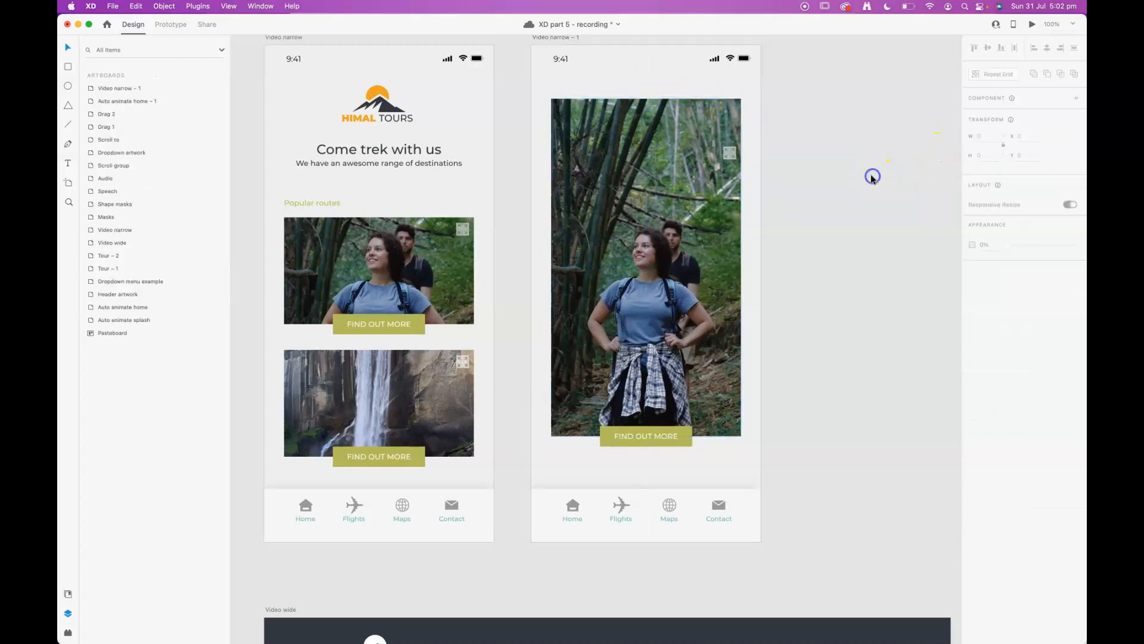
# Step: Move the enlarged video group down to Y 119 and place its full-screen icon near the upper corner at X 354, Y 137
pyautogui.moveTo(719, 208); pyautogui.dragTo(719, 214)
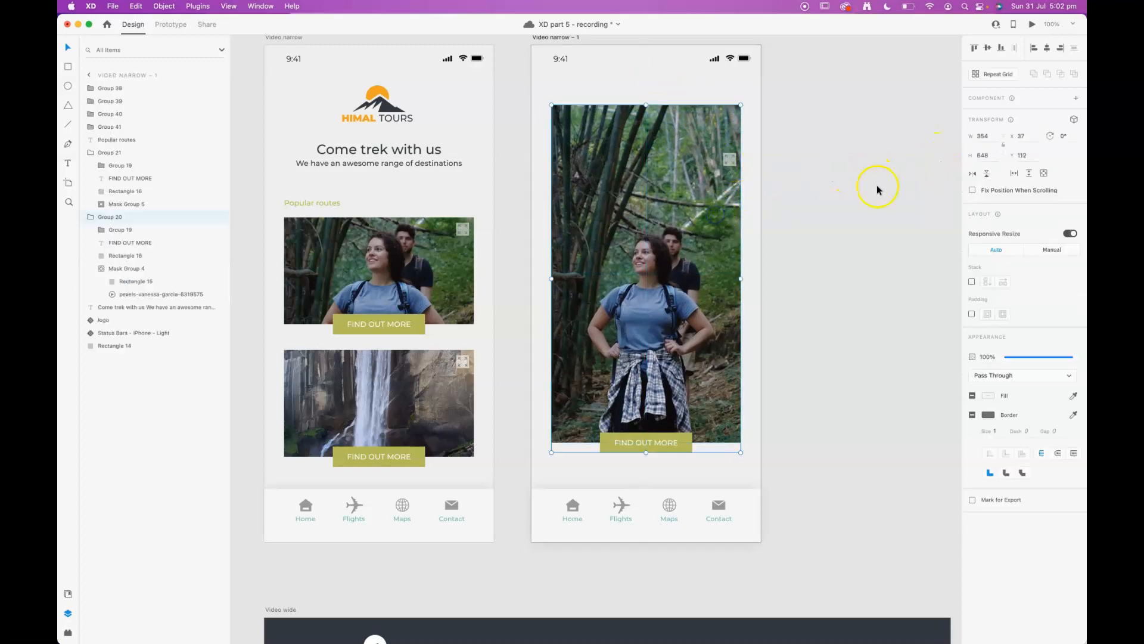
pyautogui.moveTo(681, 295); pyautogui.dragTo(685, 299)
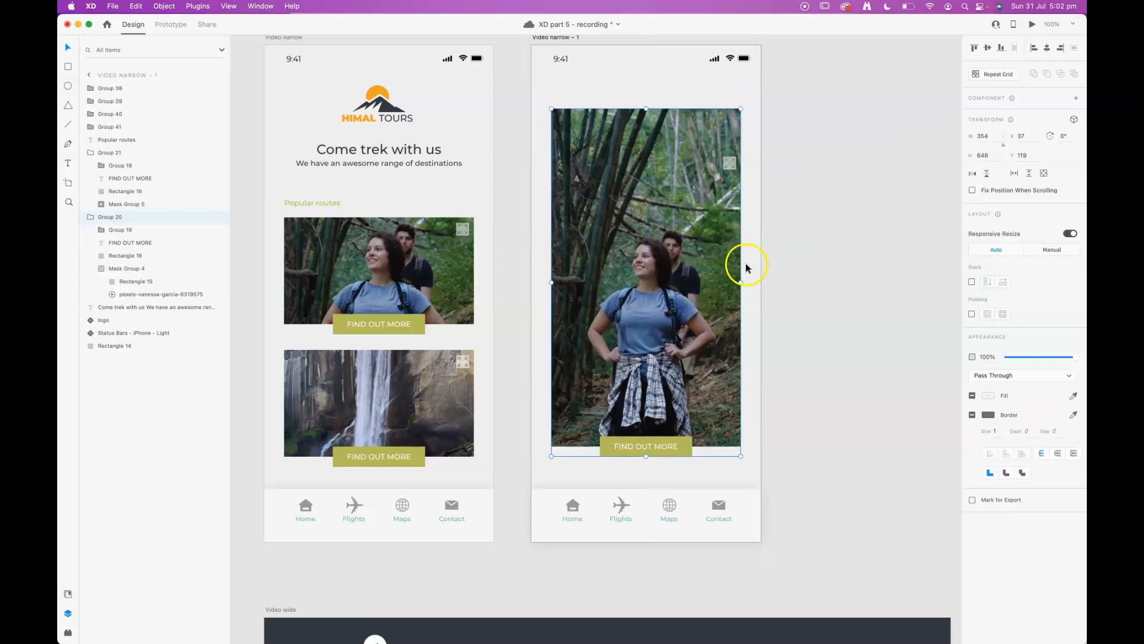
pyautogui.doubleClick(730, 165)
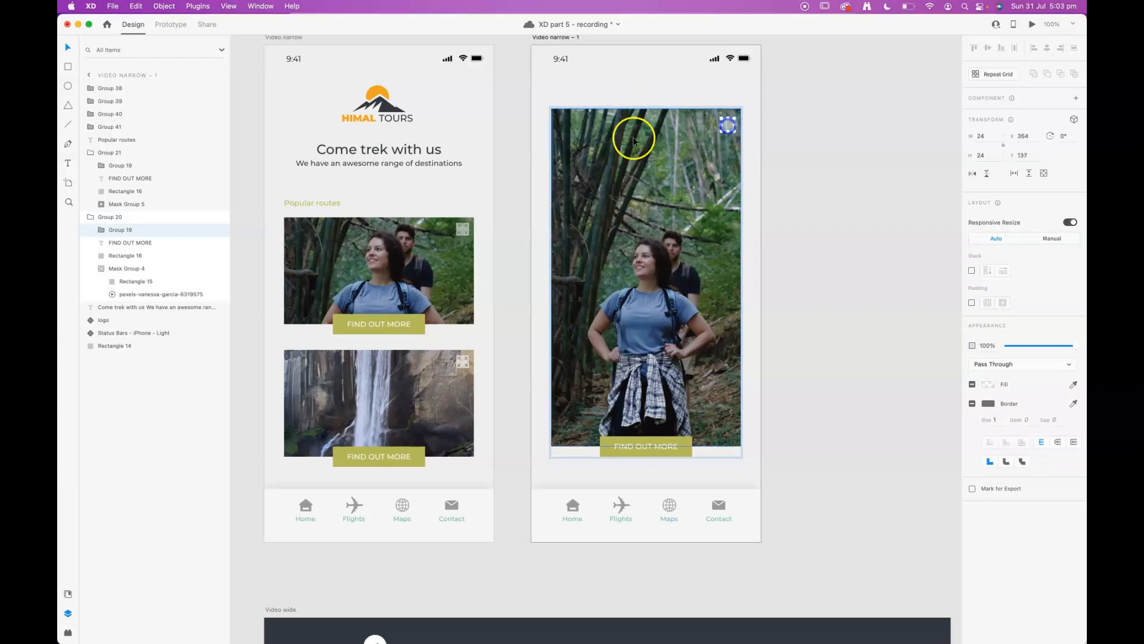
# Step: Copy the exit full-screen icon from the pasteboard above Video narrow into the enlarged video's group, placing it below the existing icon
pyautogui.scroll(5, 589, 299)
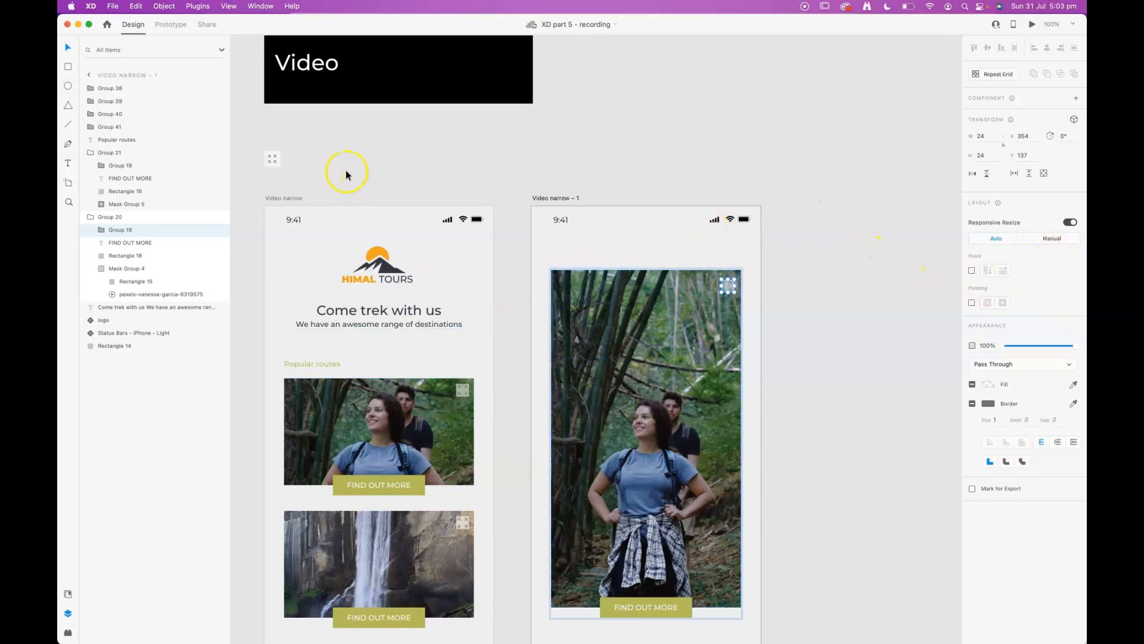
pyautogui.click(270, 160)
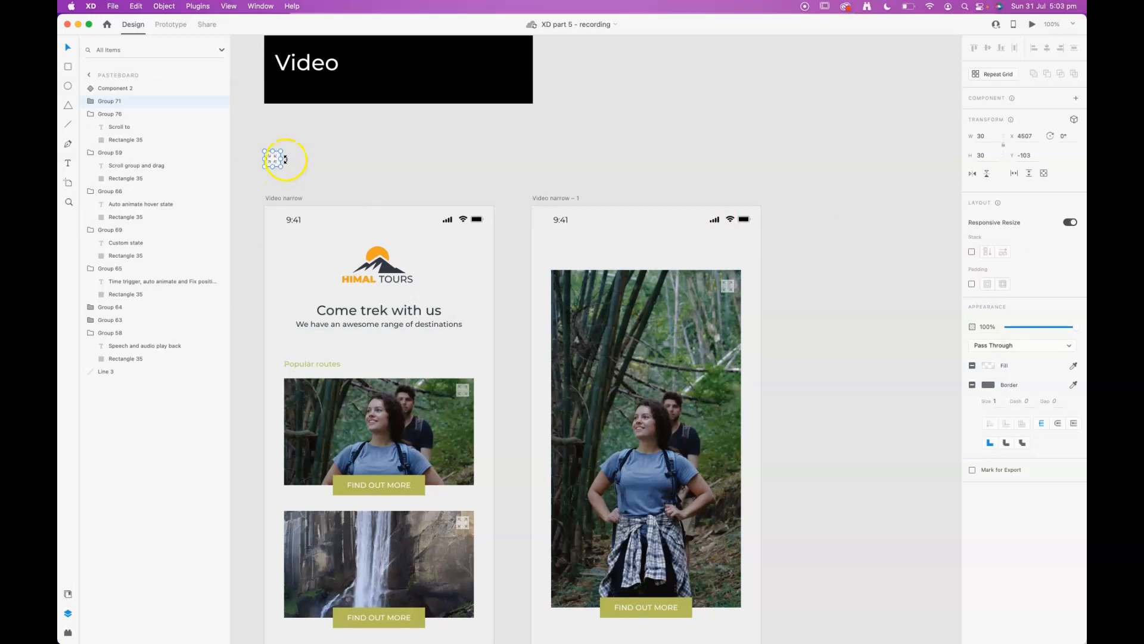
pyautogui.click(289, 170)
pyautogui.click(737, 291)
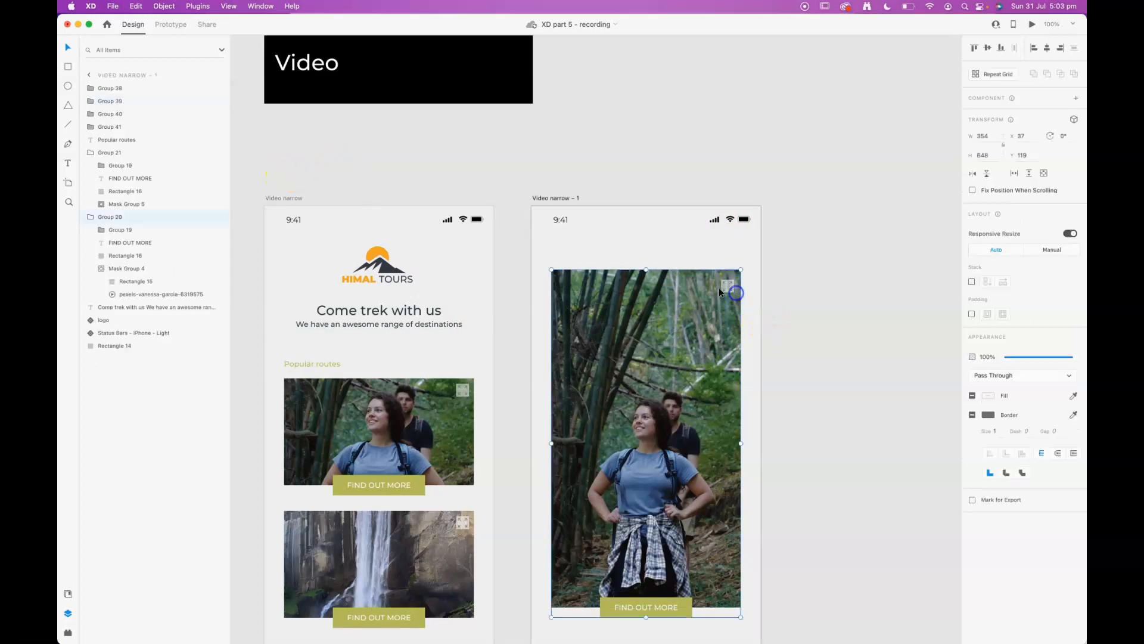
pyautogui.press('cmd+v')
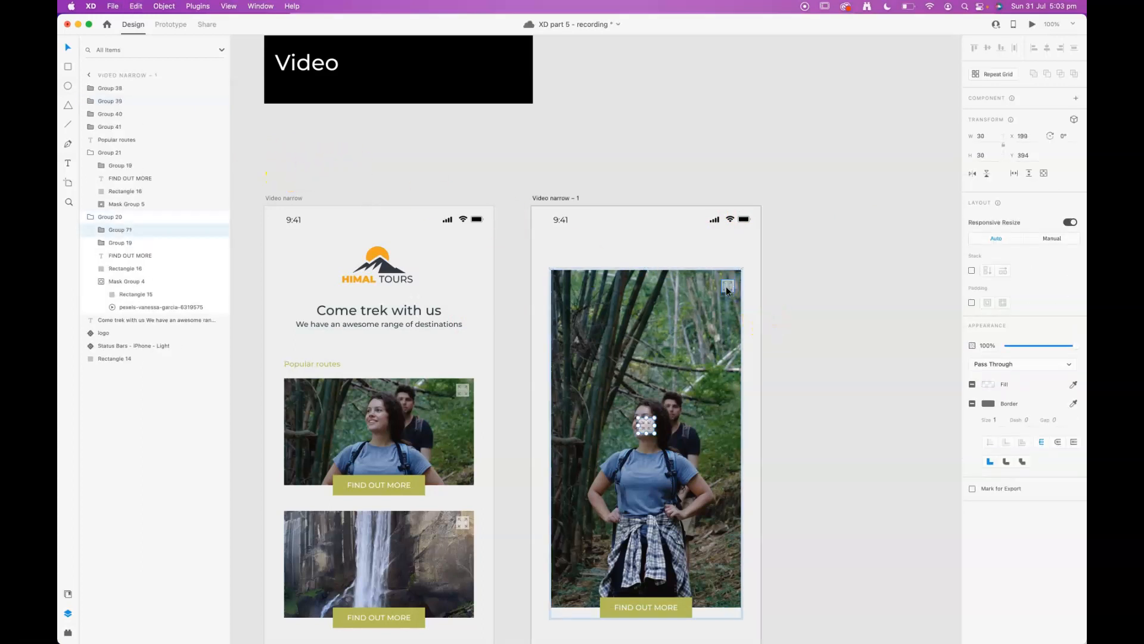
pyautogui.moveTo(646, 426); pyautogui.dragTo(694, 346)
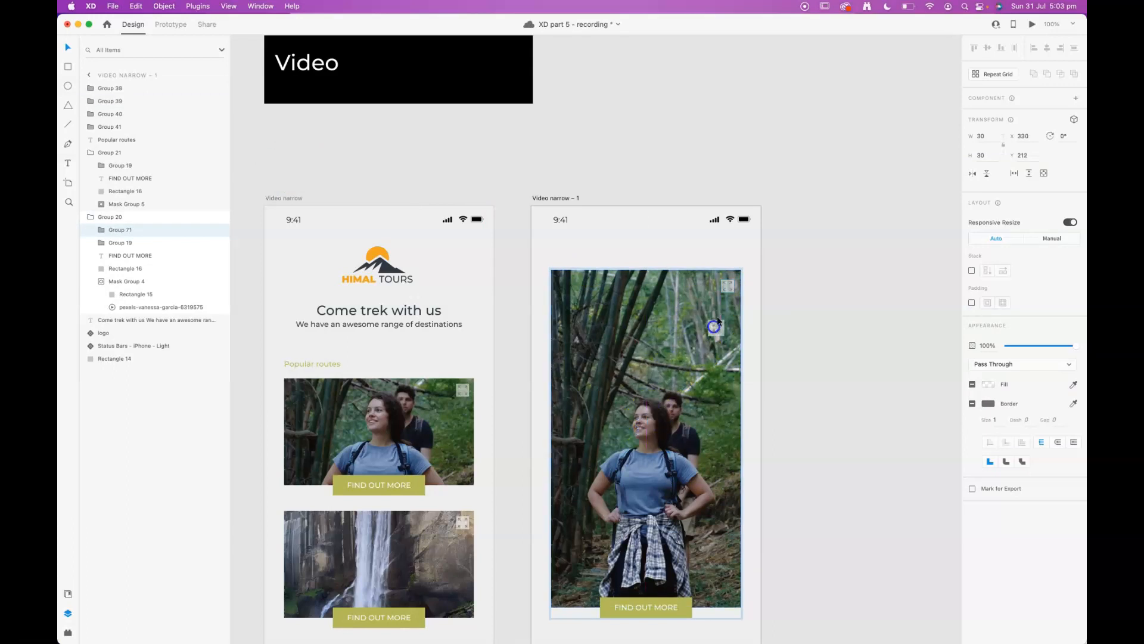
# Step: Delete the old full-screen icon and move the pasted one into its place at about X 345, Y 138
pyautogui.click(732, 289)
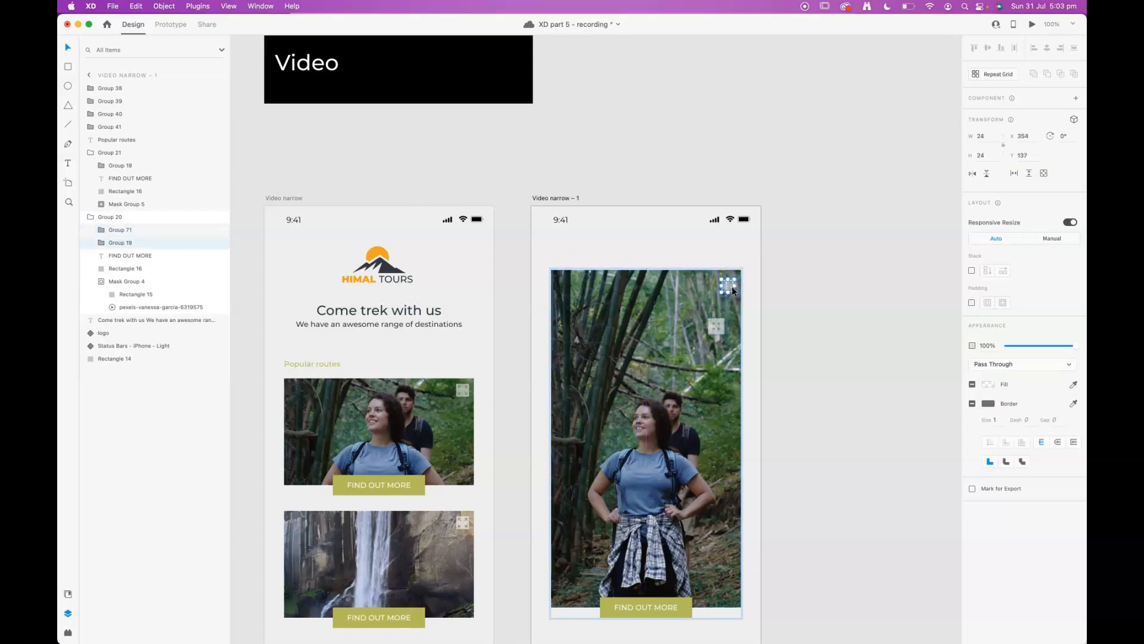
pyautogui.press('Delete')
pyautogui.moveTo(723, 327); pyautogui.dragTo(727, 298)
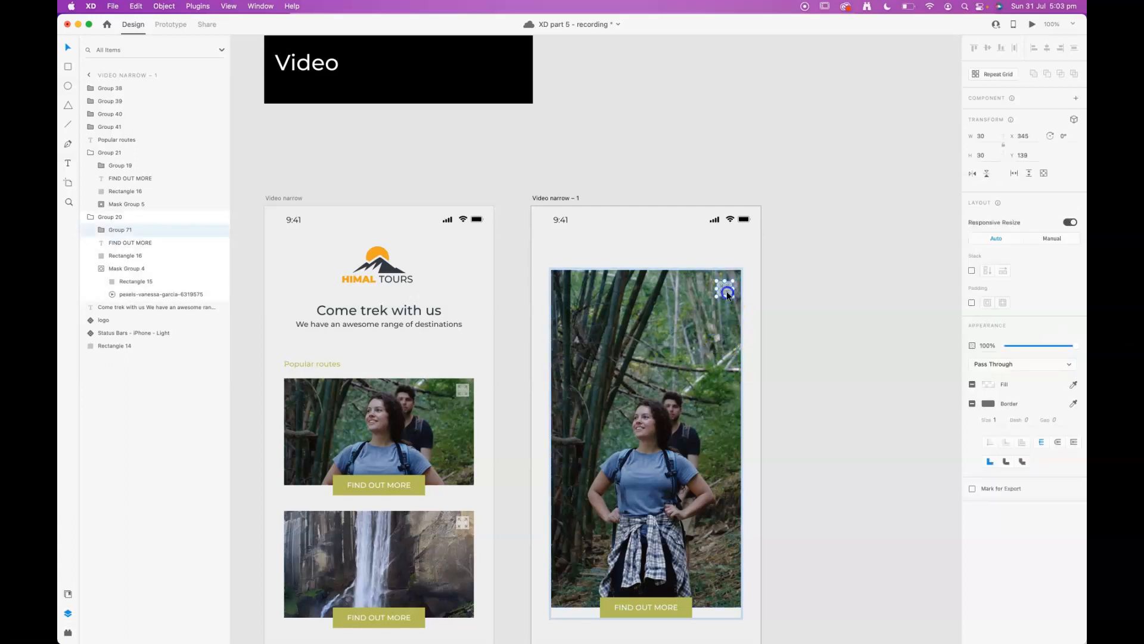
pyautogui.click(826, 304)
# Step: In Prototype mode, link the upper video's full-screen icon on Video narrow to Video narrow – 1 with a Tap trigger and Auto-Animate action
pyautogui.scroll(-5, 468, 289)
pyautogui.hscroll(-2, 468, 290)
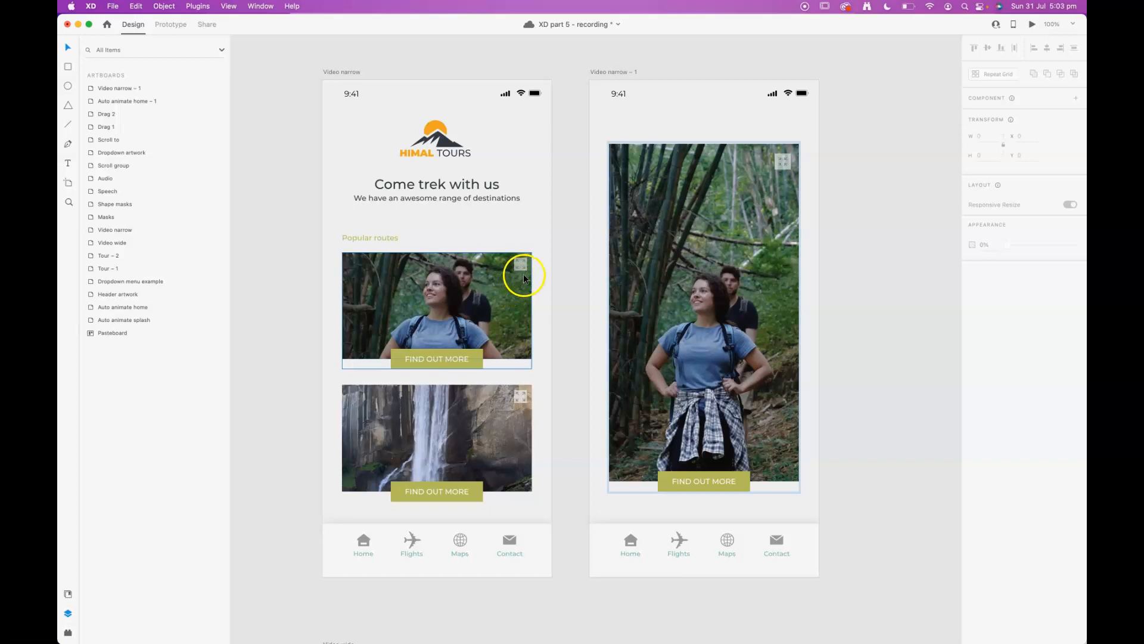
pyautogui.click(174, 25)
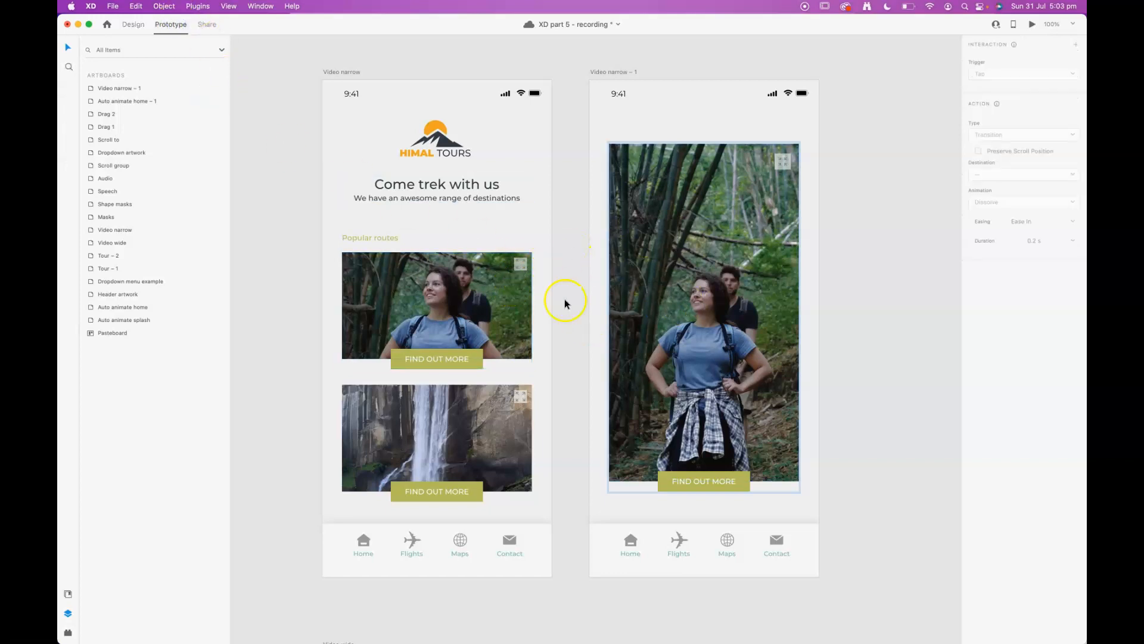
pyautogui.click(521, 266)
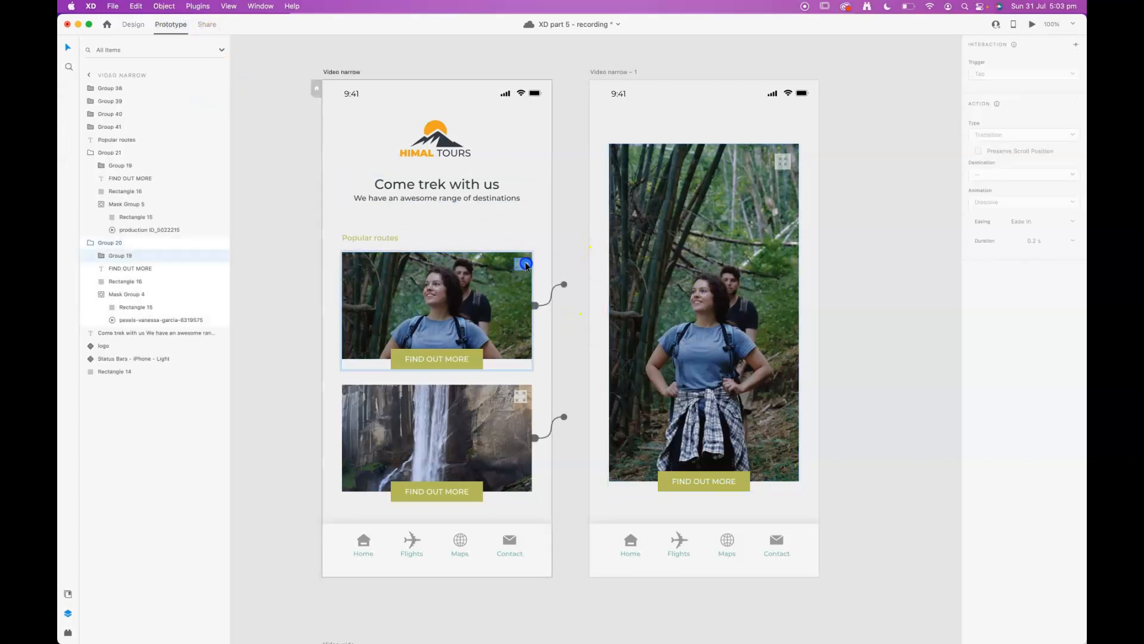
pyautogui.moveTo(584, 246); pyautogui.dragTo(596, 241)
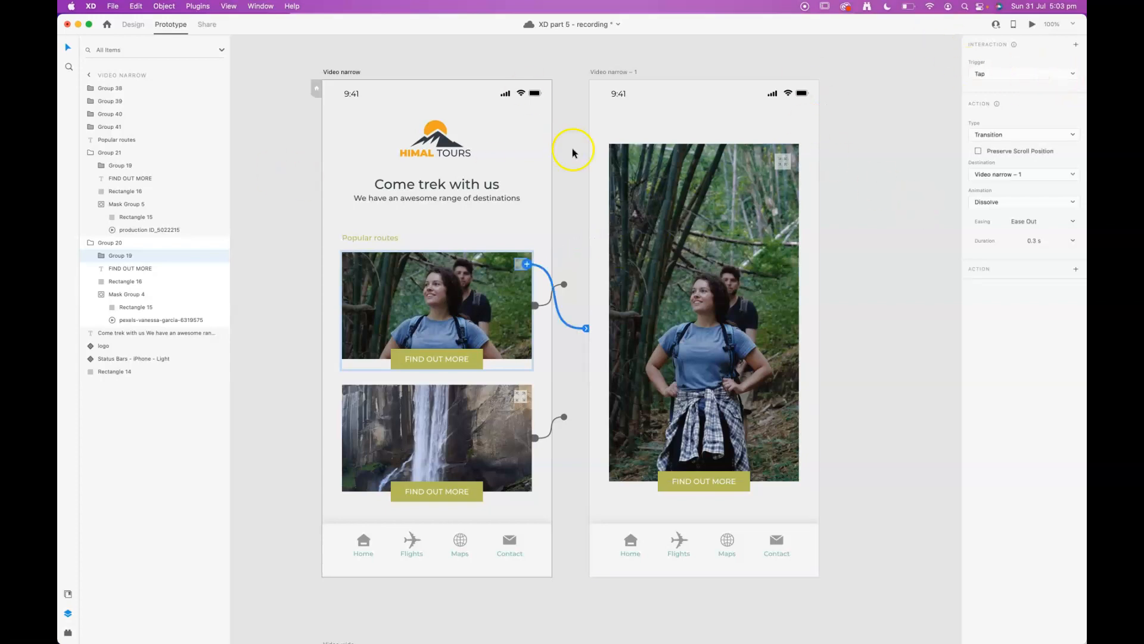
pyautogui.click(1013, 135)
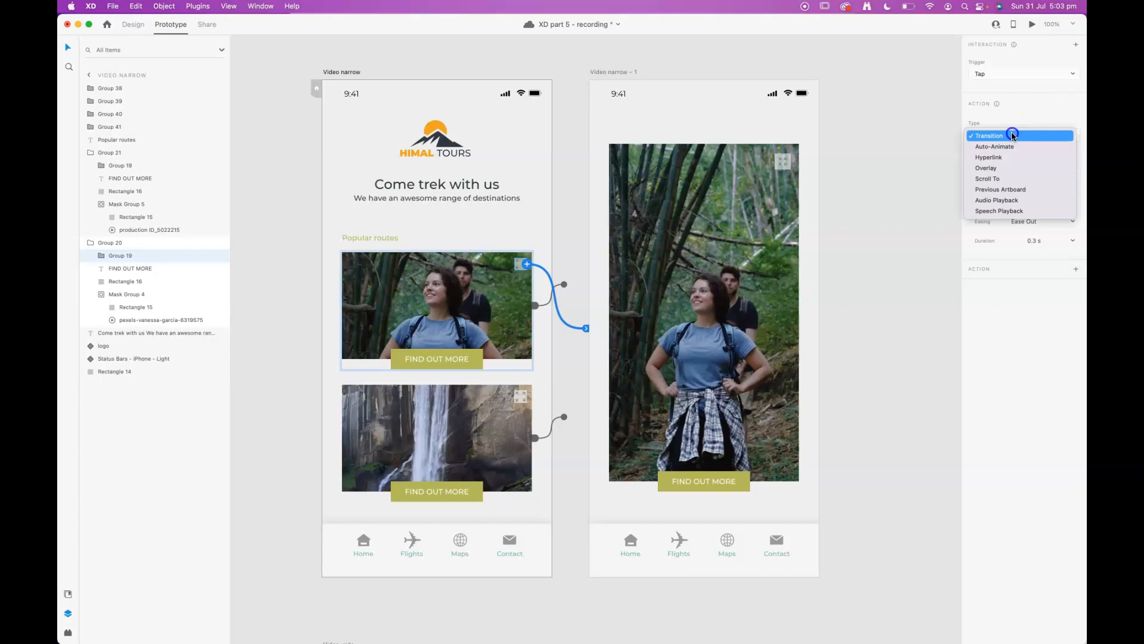
pyautogui.click(1015, 148)
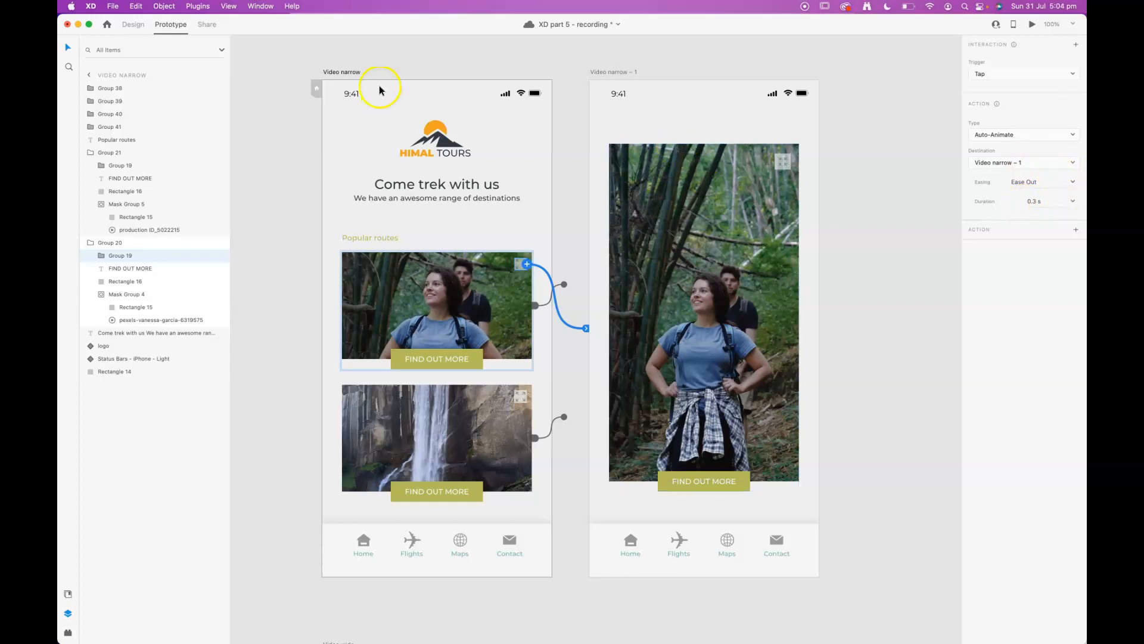
# Step: Preview the Video narrow artboard, test the upper video's full-screen icon, and close the preview
pyautogui.click(337, 74)
pyautogui.click(1032, 24)
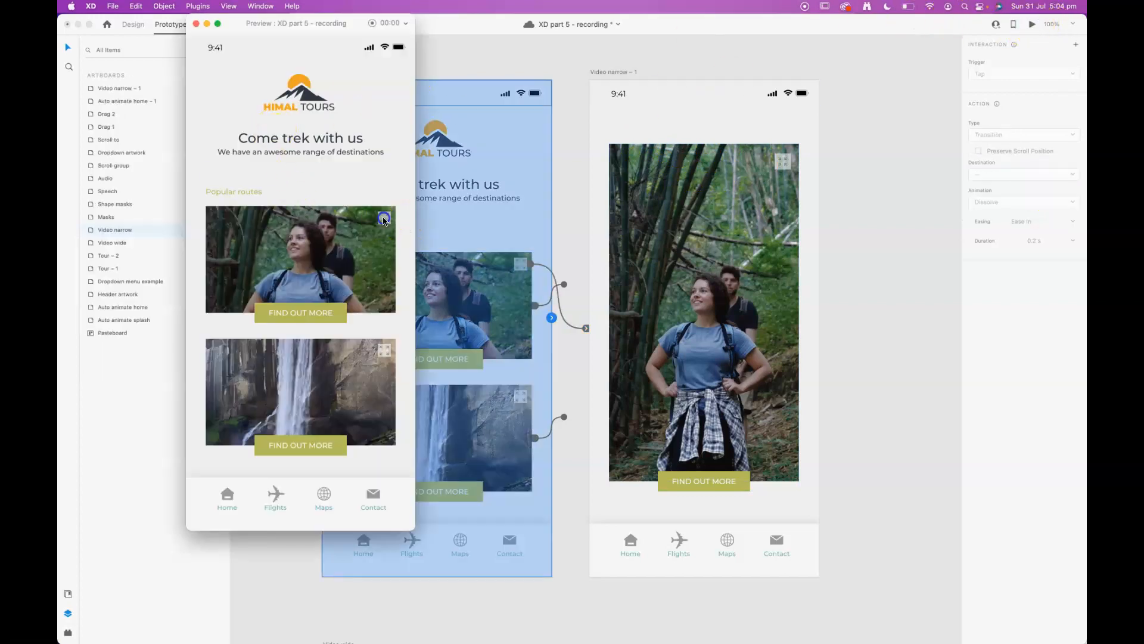
pyautogui.click(384, 219)
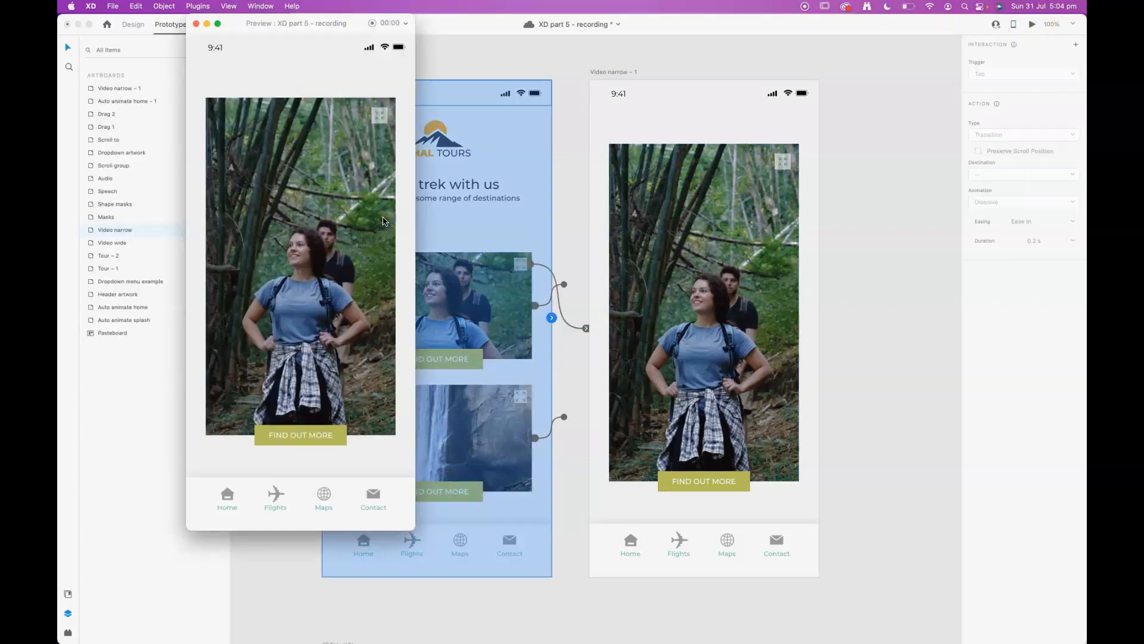
pyautogui.click(197, 24)
pyautogui.click(899, 266)
# Step: Link the exit full-screen icon on Video narrow – 1 back to Video narrow with a Tap trigger and Auto-Animate action
pyautogui.click(790, 169)
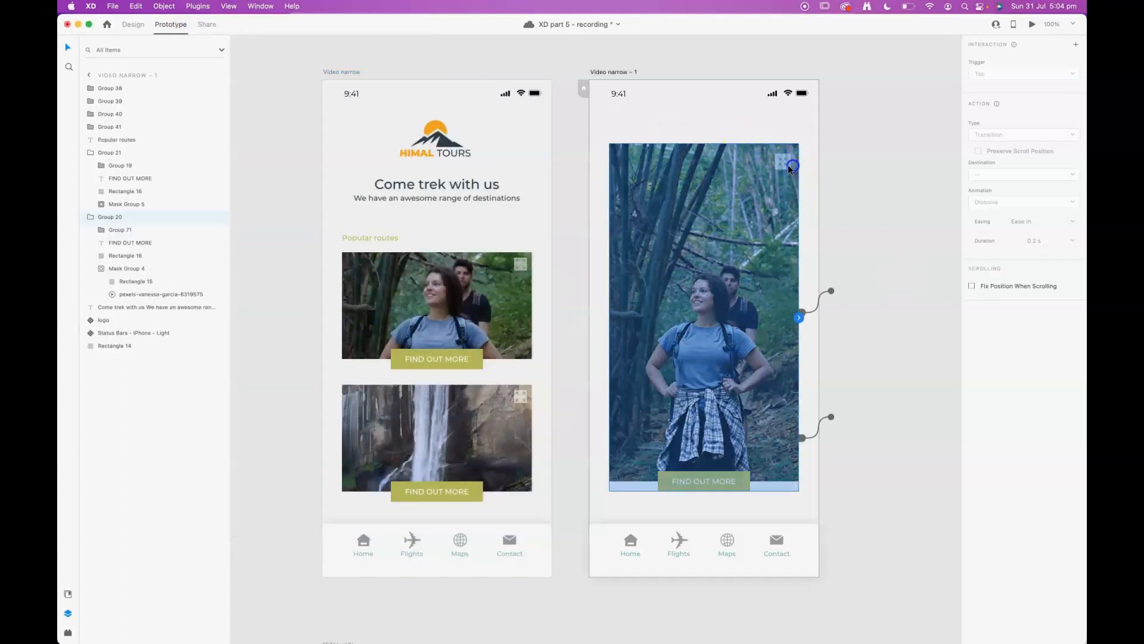
pyautogui.doubleClick(785, 168)
pyautogui.moveTo(790, 163); pyautogui.dragTo(522, 232)
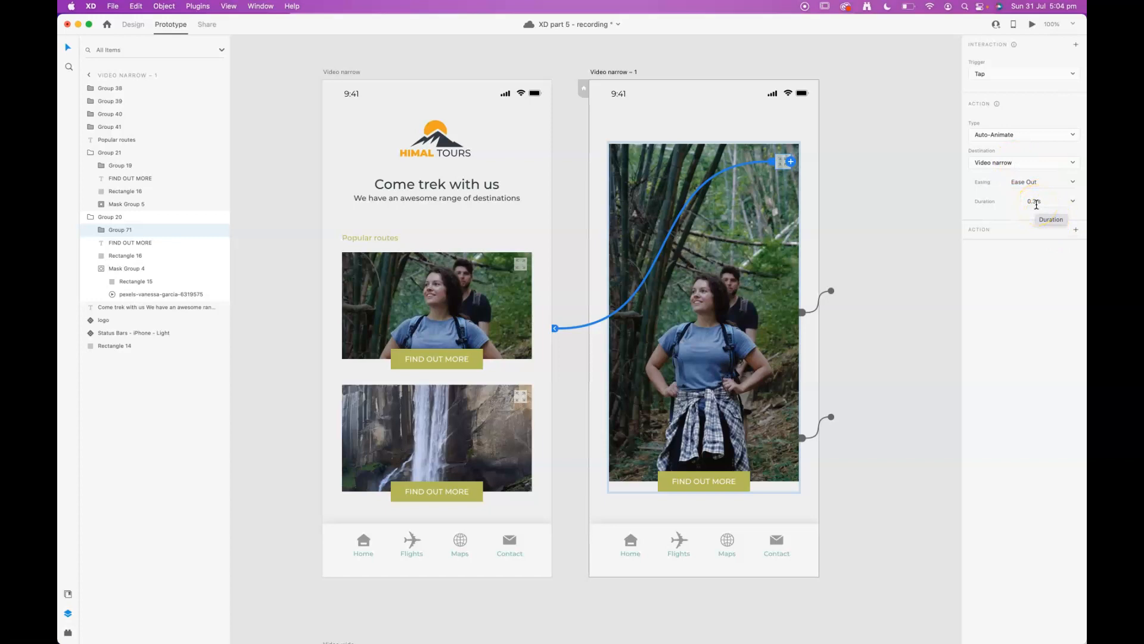
# Step: Preview the Video narrow artboard, play the upper video, test switching it to full screen and back, and close the preview
pyautogui.click(353, 74)
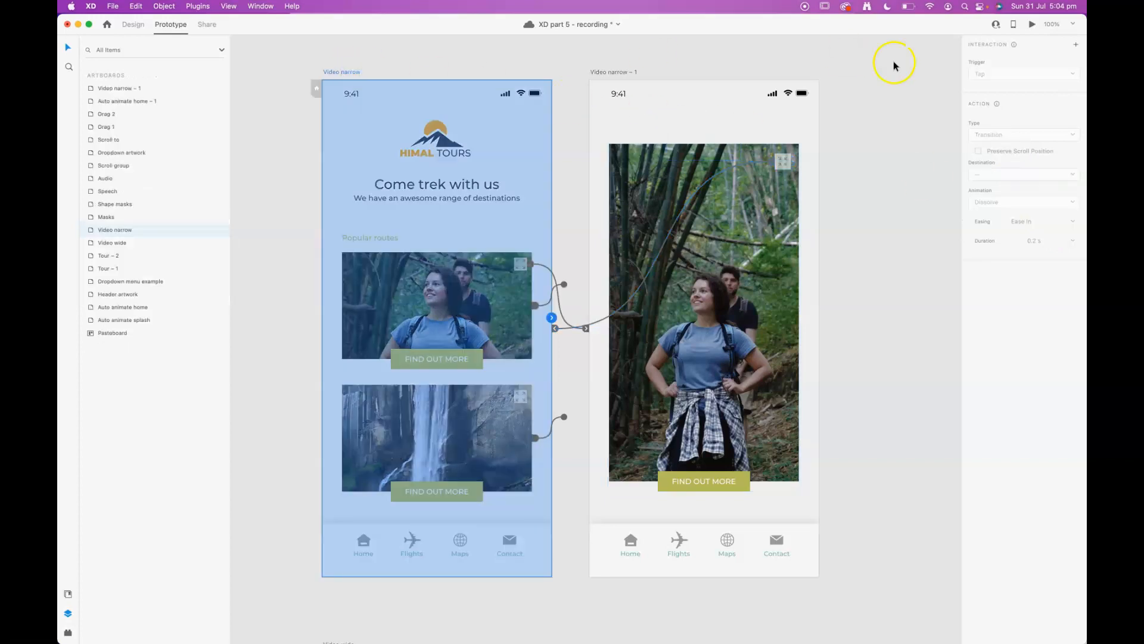
pyautogui.click(1032, 24)
pyautogui.click(297, 243)
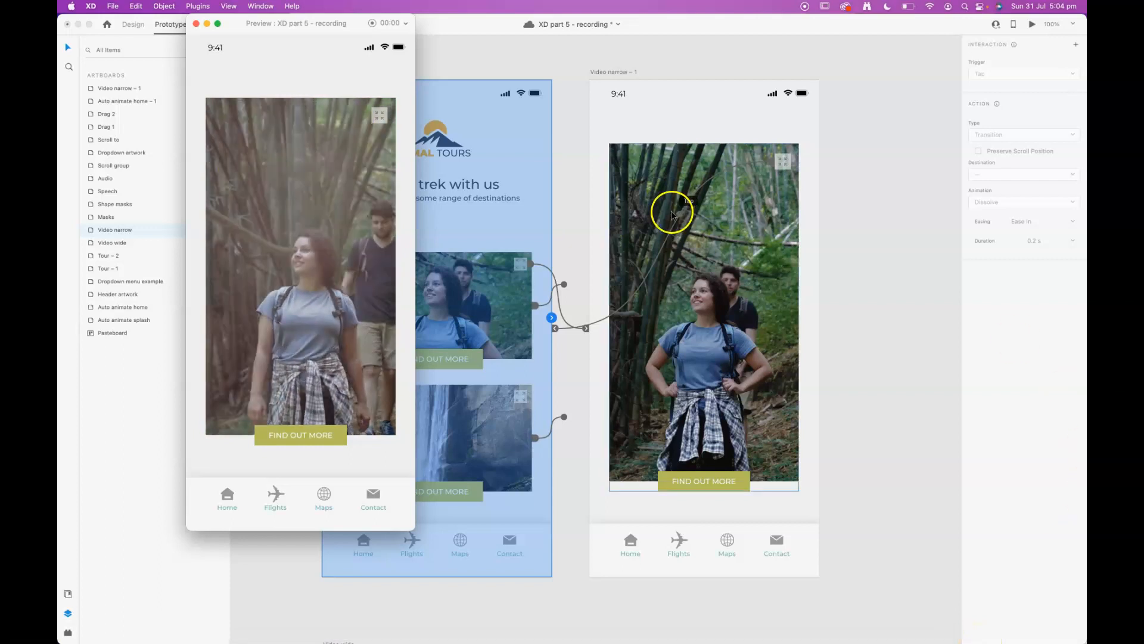
pyautogui.click(380, 115)
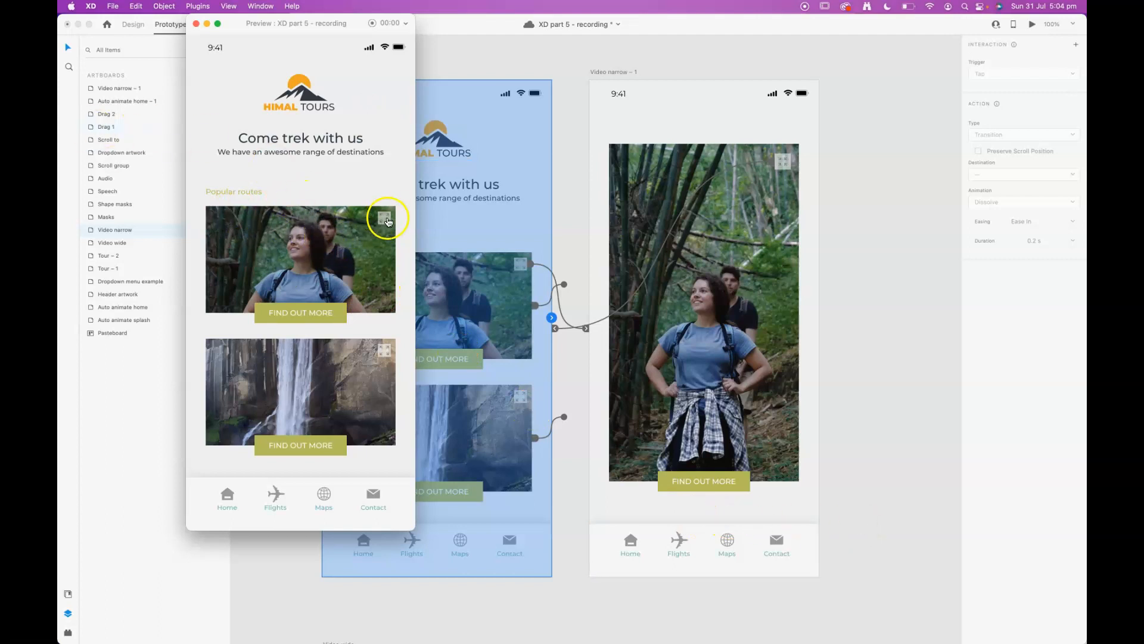
pyautogui.click(196, 24)
# Step: Select the upper masked video on Video narrow and, in Design mode, check its Play on tap setting and detailed playback options
pyautogui.click(398, 267)
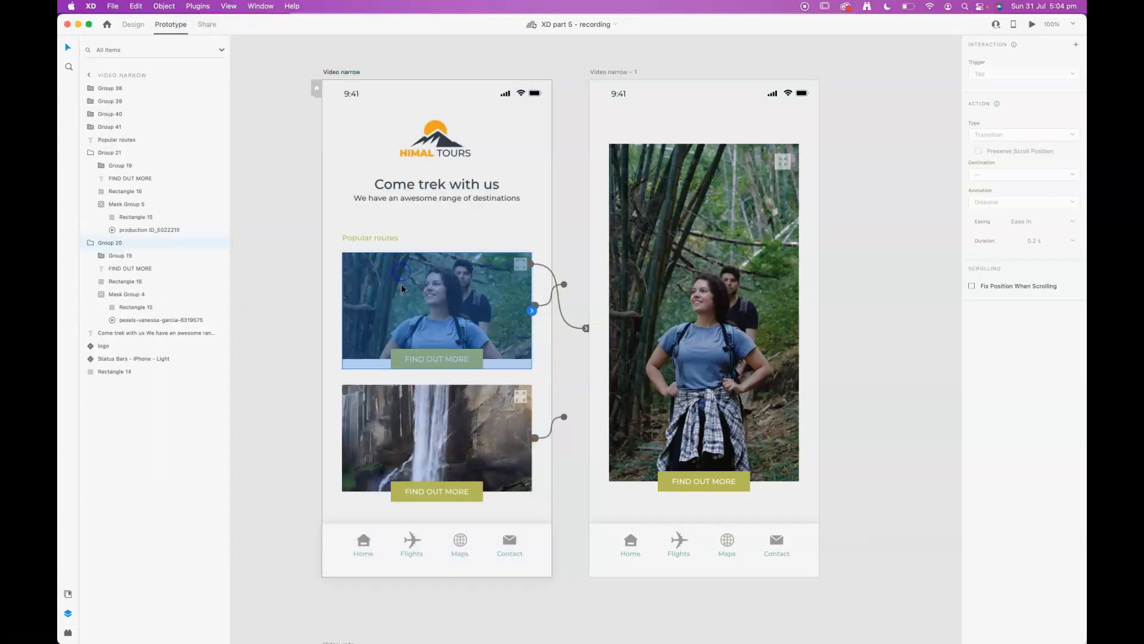
pyautogui.doubleClick(401, 284)
pyautogui.doubleClick(402, 285)
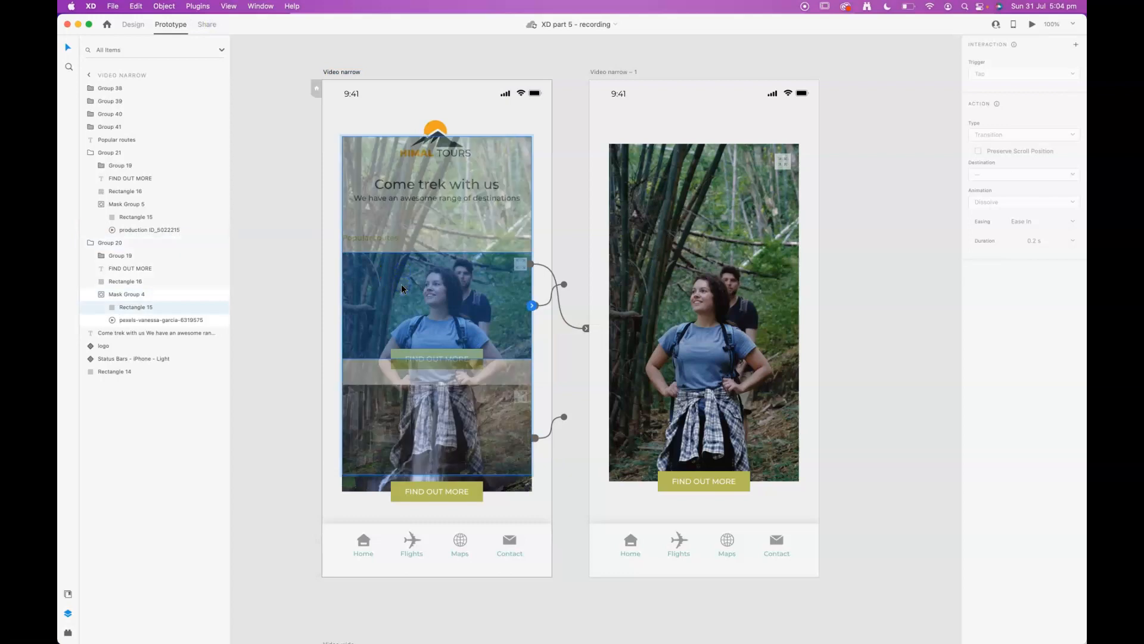
pyautogui.click(401, 283)
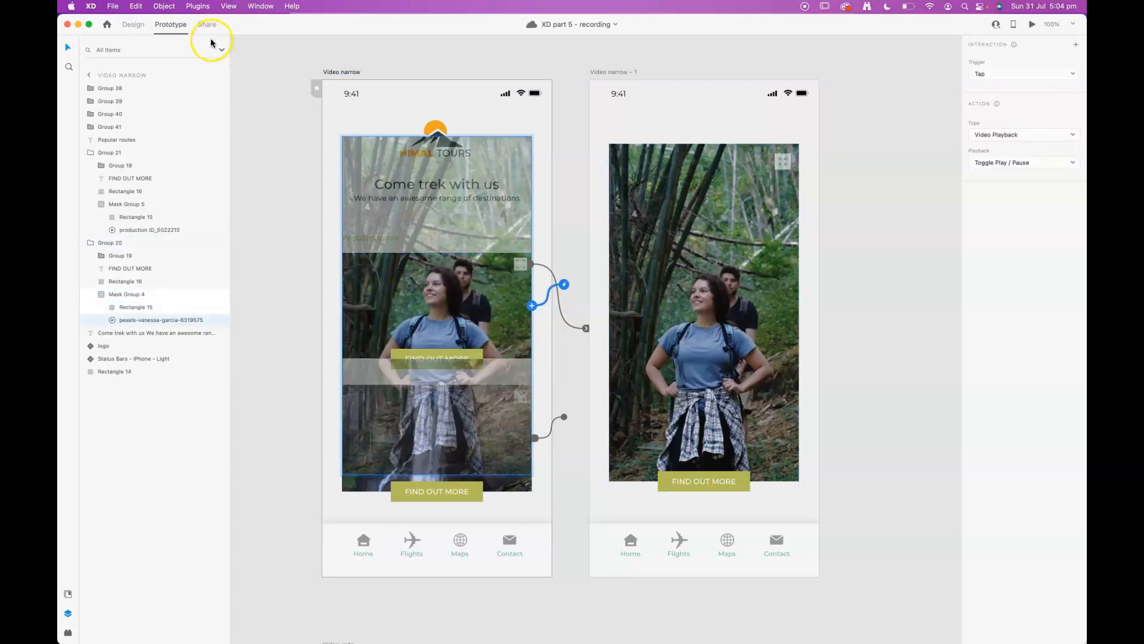
pyautogui.click(132, 25)
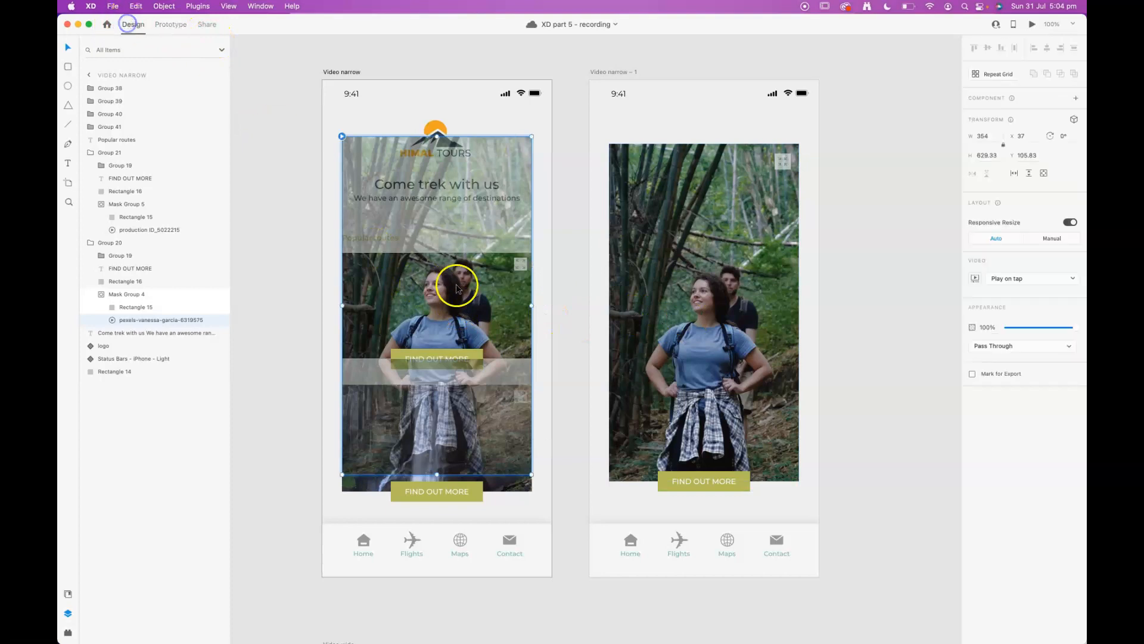
pyautogui.click(1048, 278)
pyautogui.click(1048, 277)
pyautogui.click(1047, 277)
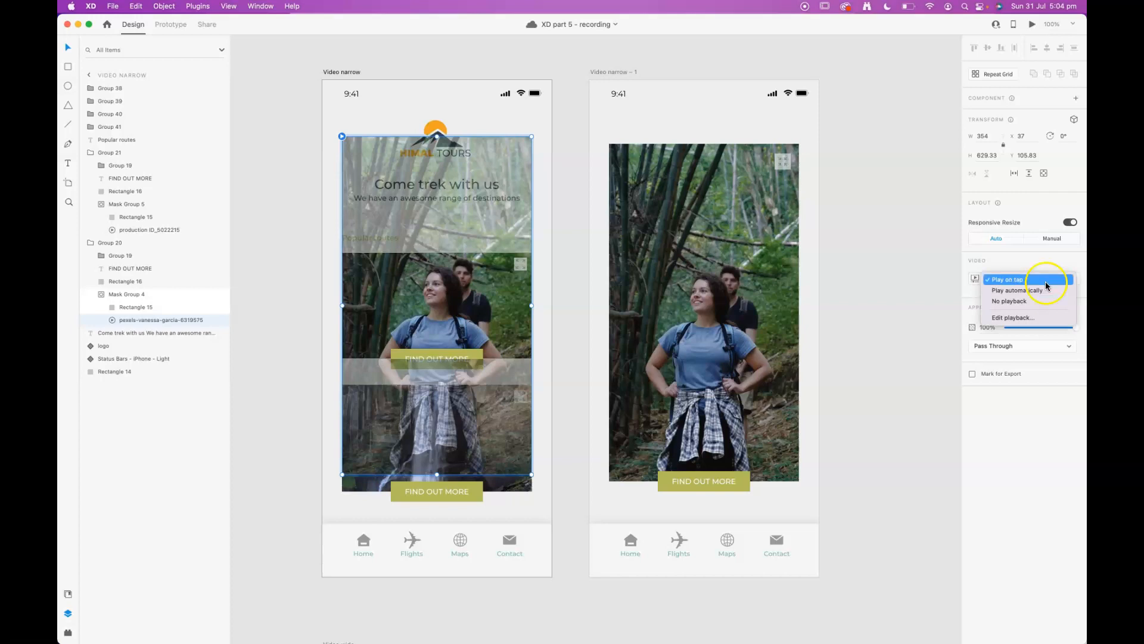
pyautogui.click(1047, 280)
pyautogui.click(975, 278)
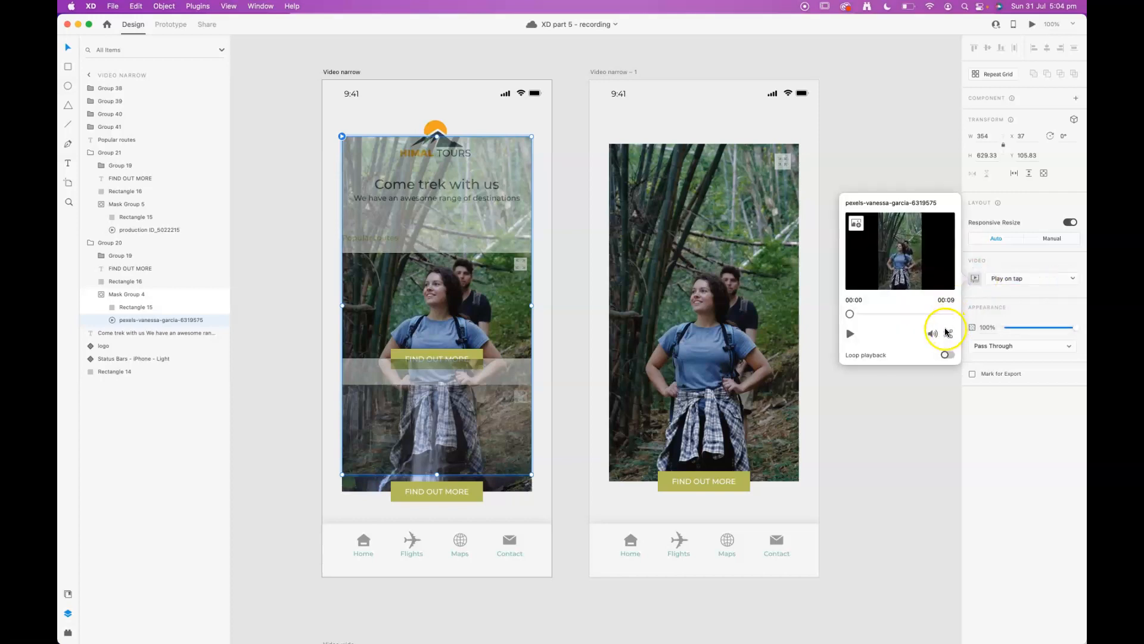
pyautogui.click(873, 82)
# Step: Preview Video narrow again, play the videos, and test entering and exiting full screen during playback of the upper one
pyautogui.click(337, 70)
pyautogui.click(1032, 24)
pyautogui.click(340, 230)
pyautogui.click(311, 369)
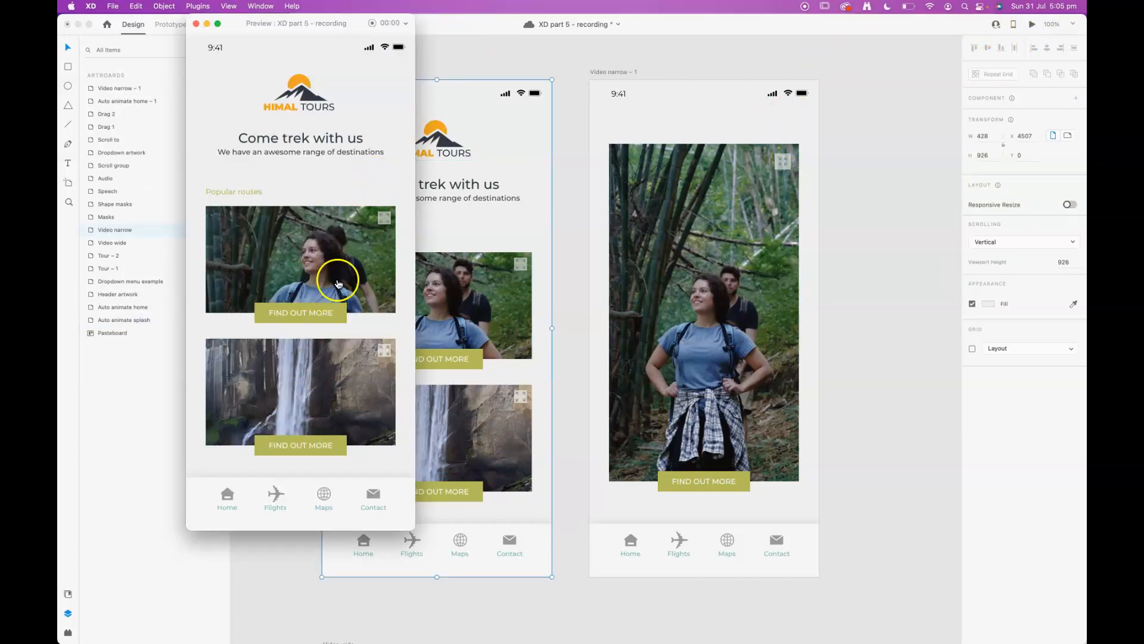
pyautogui.click(385, 218)
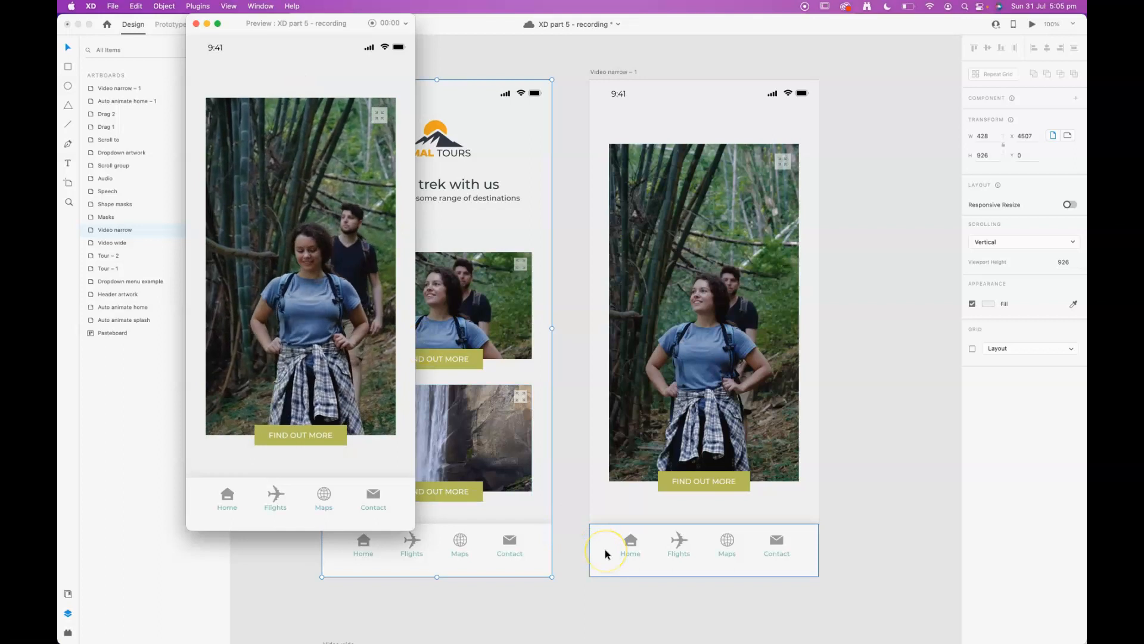
pyautogui.click(380, 118)
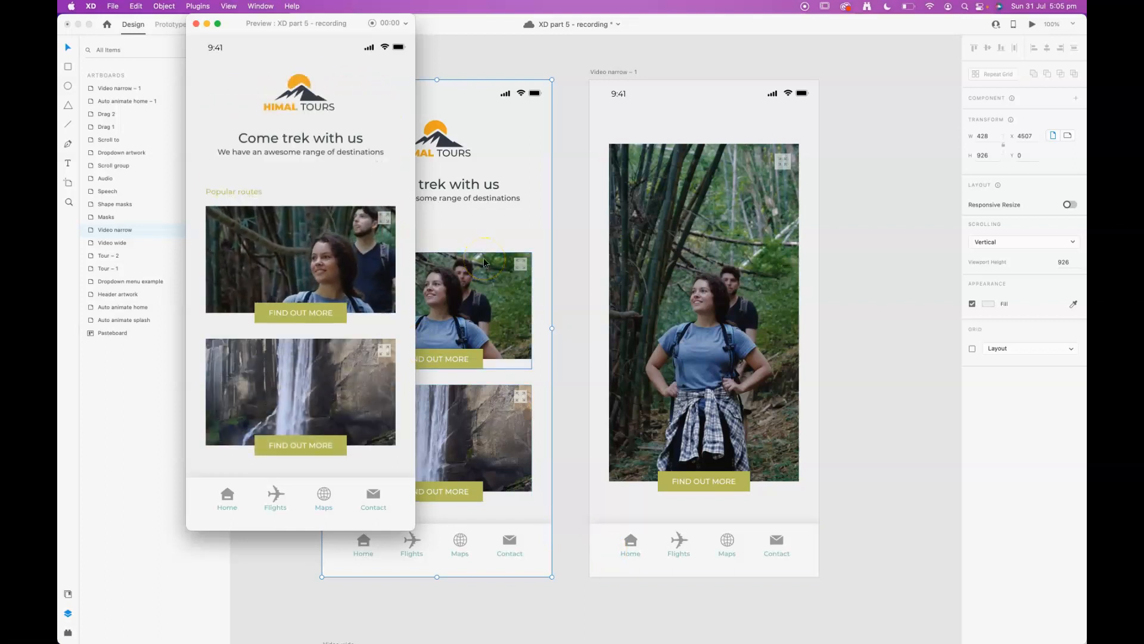
pyautogui.click(471, 241)
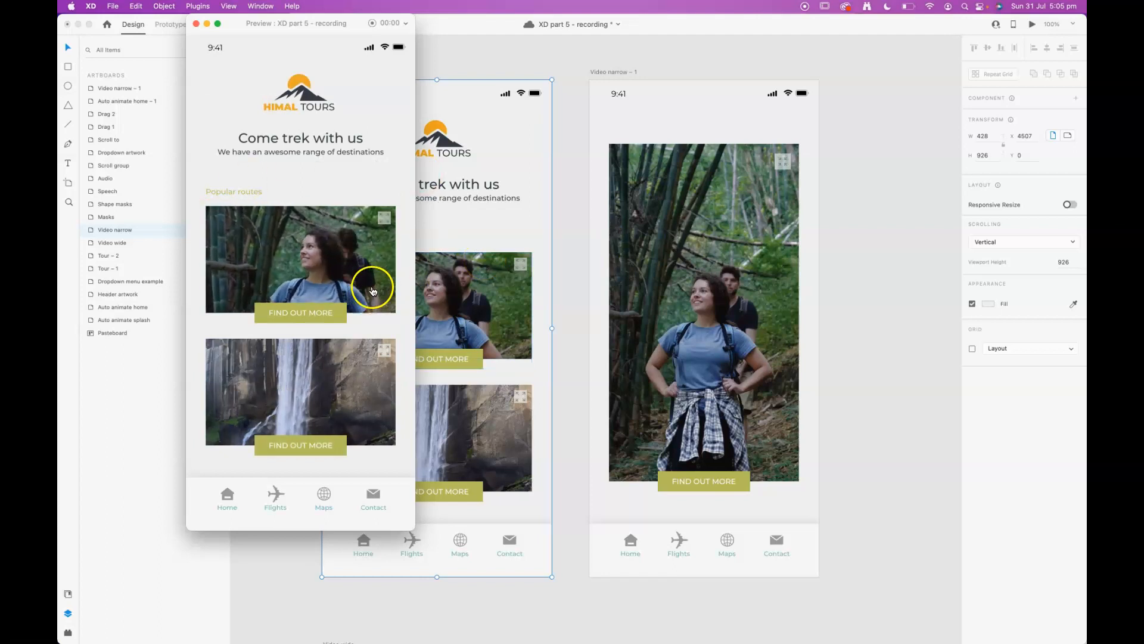
pyautogui.click(727, 458)
pyautogui.click(178, 23)
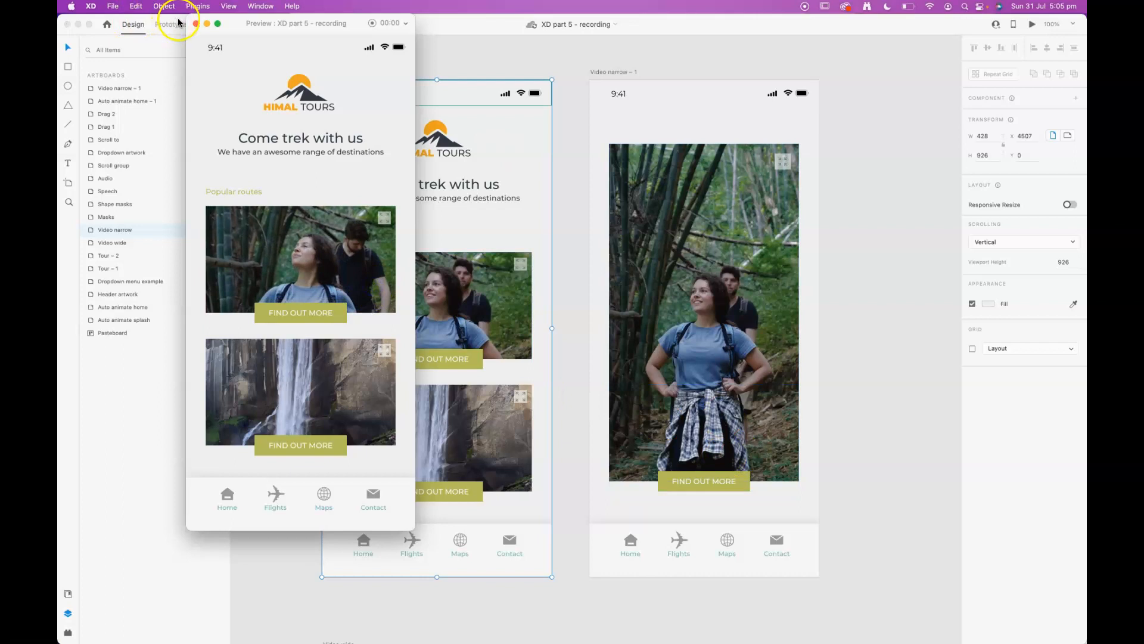